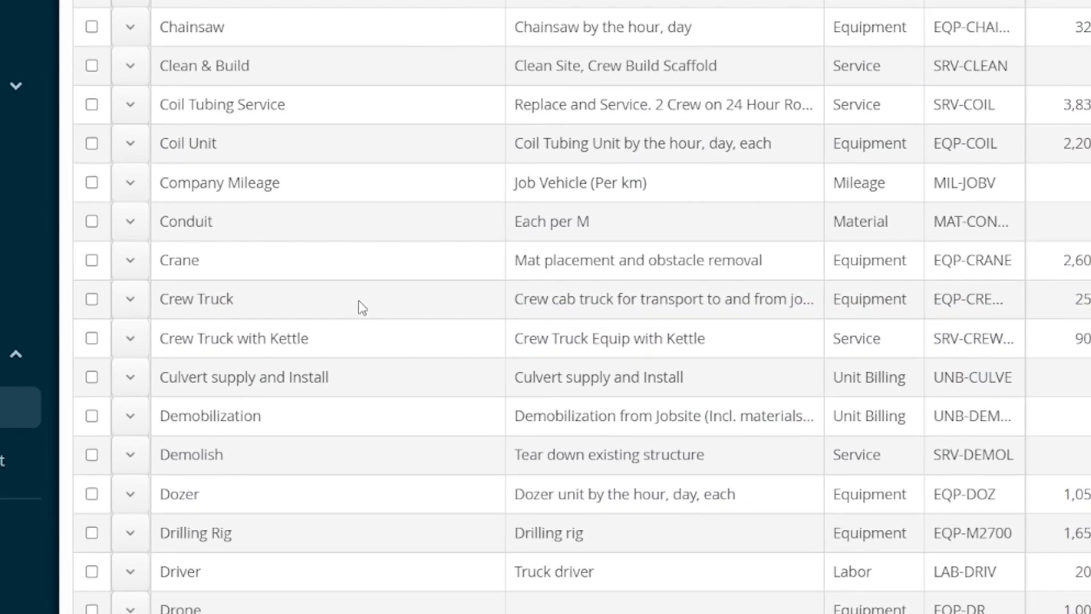
Filter the billable items list by the types Equipment, Labor and Per Diem in turn.
left_click(337, 305)
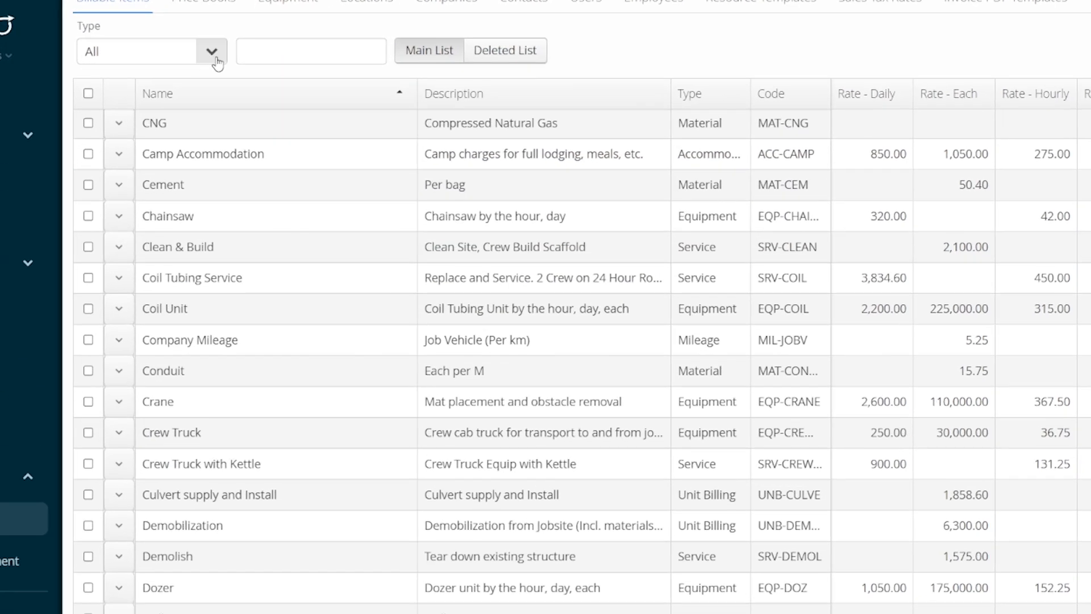
left_click(215, 57)
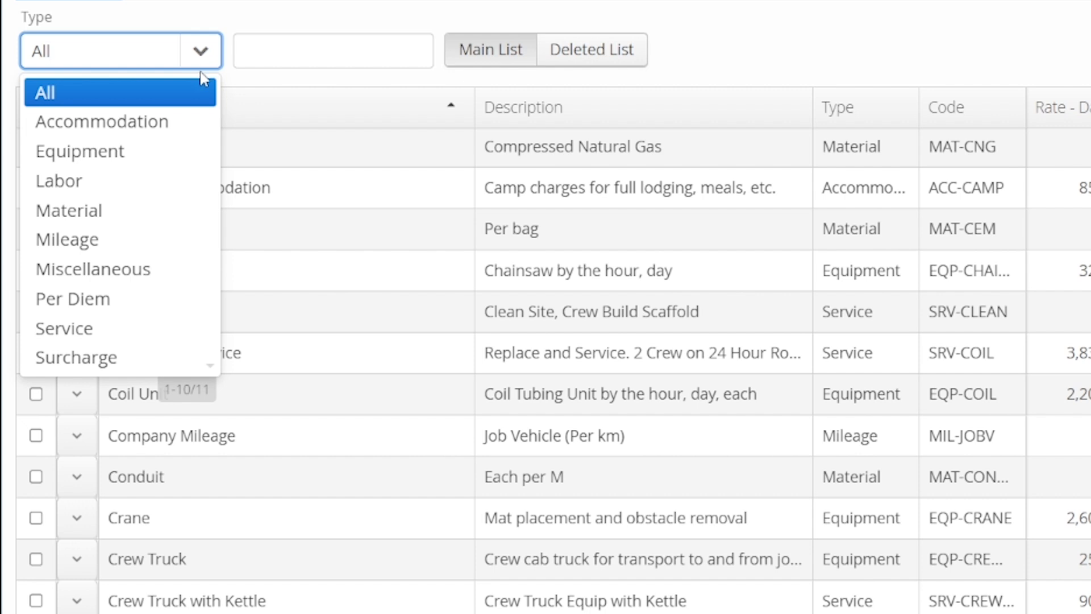
left_click(162, 157)
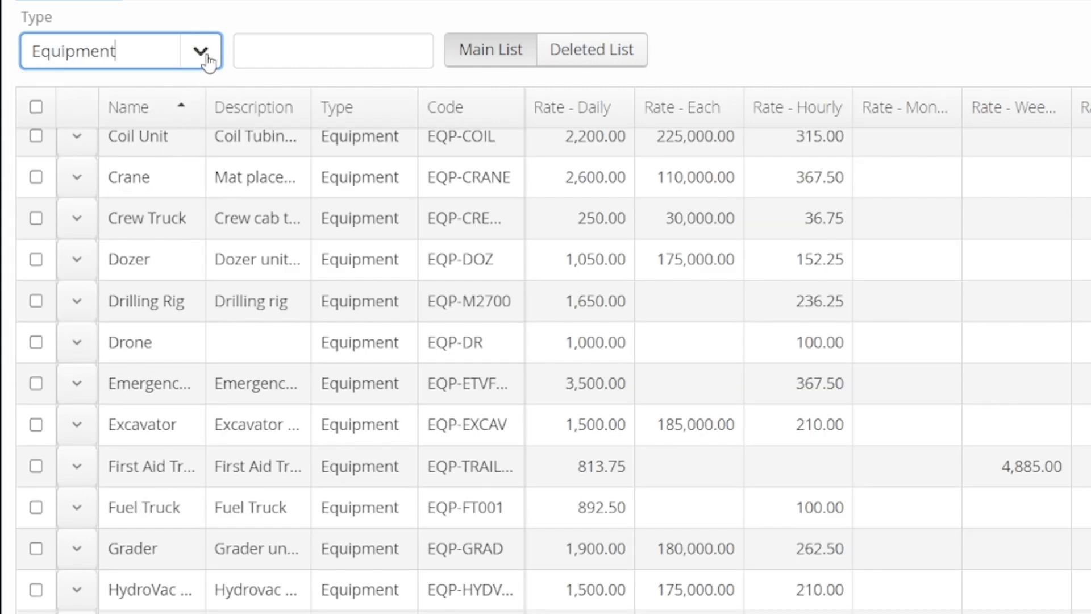
left_click(207, 58)
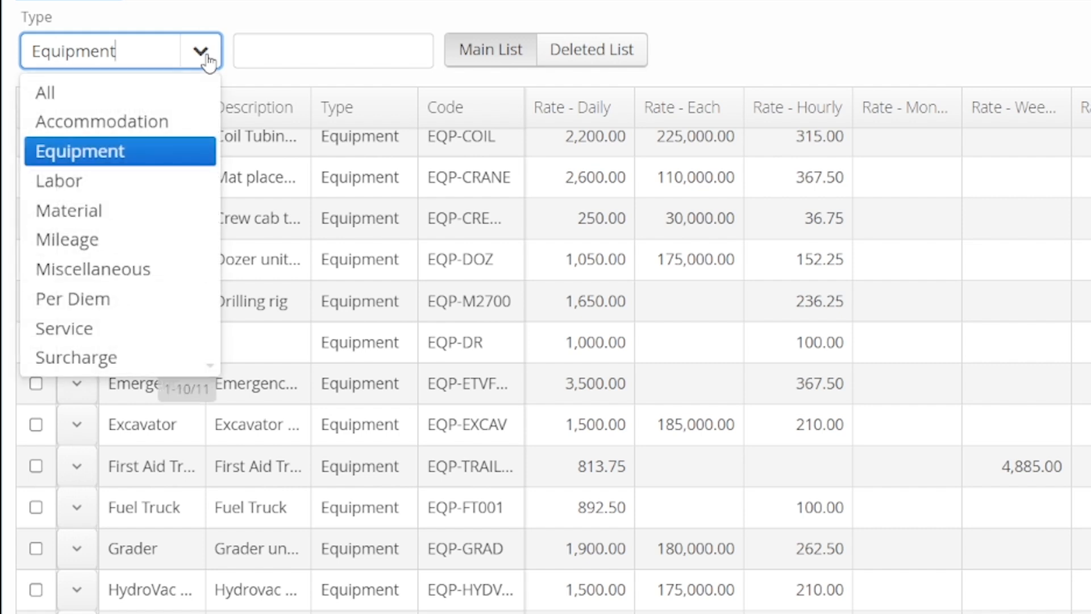
left_click(156, 184)
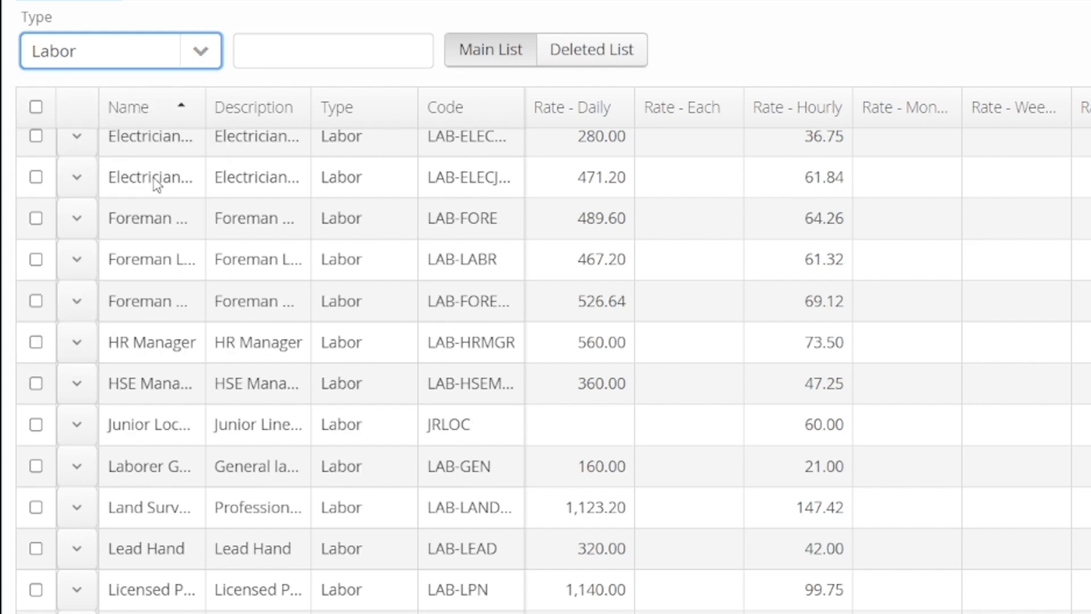
left_click(217, 61)
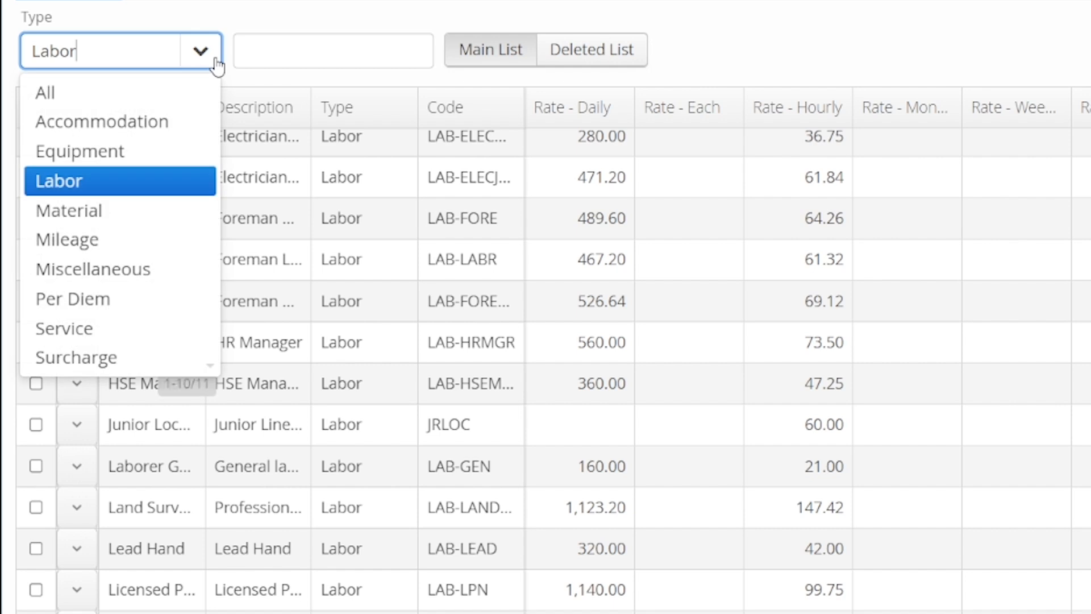
left_click(107, 304)
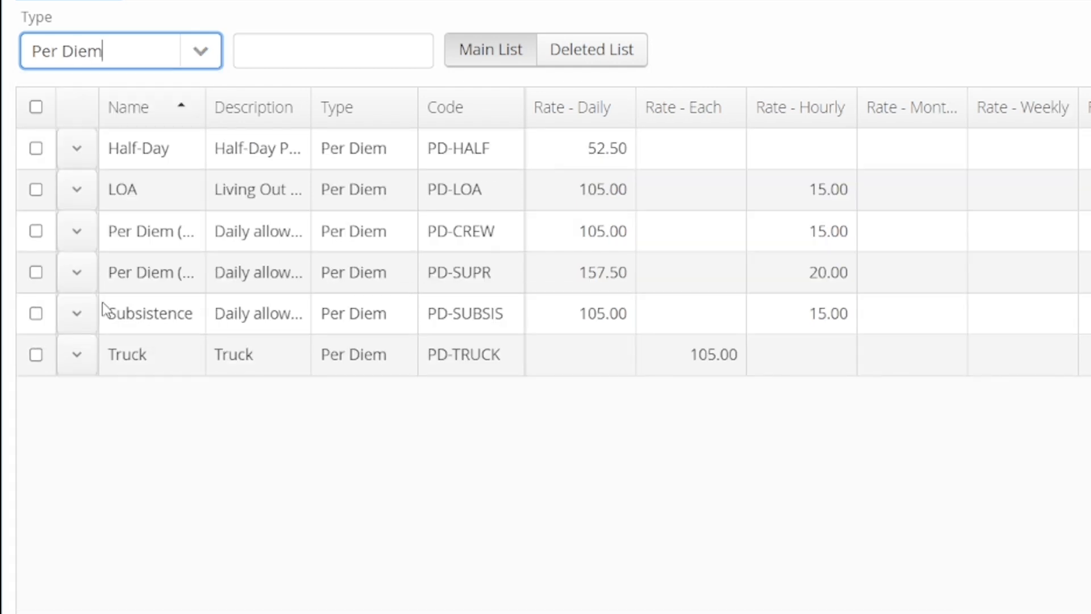
left_click(138, 198)
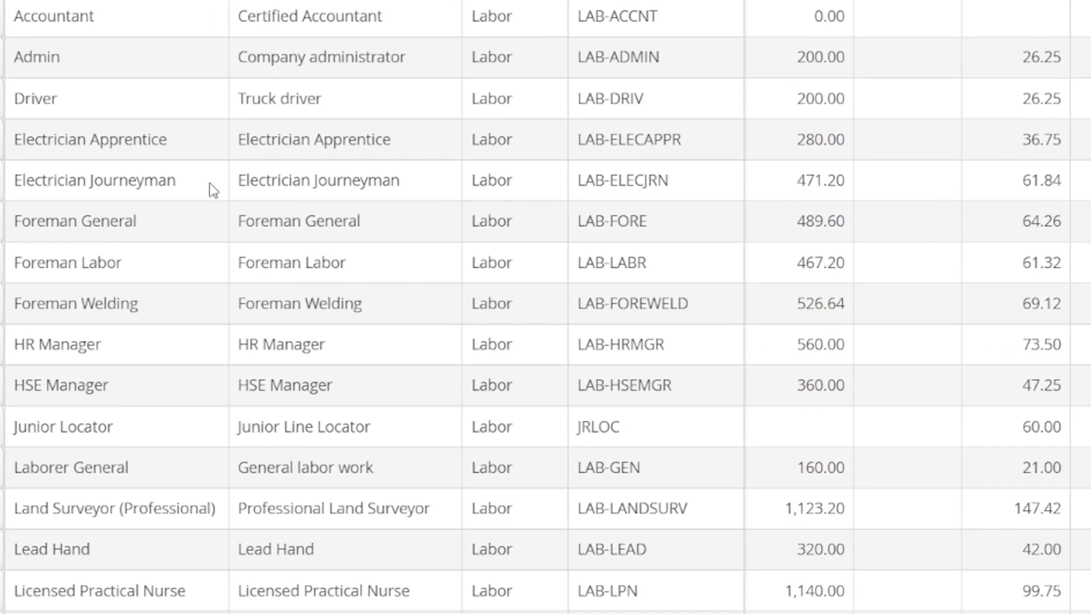
Examine the labor items and daily rates, from Electrician Journeyman through the General, Labor and Welding foremen.
left_click(213, 189)
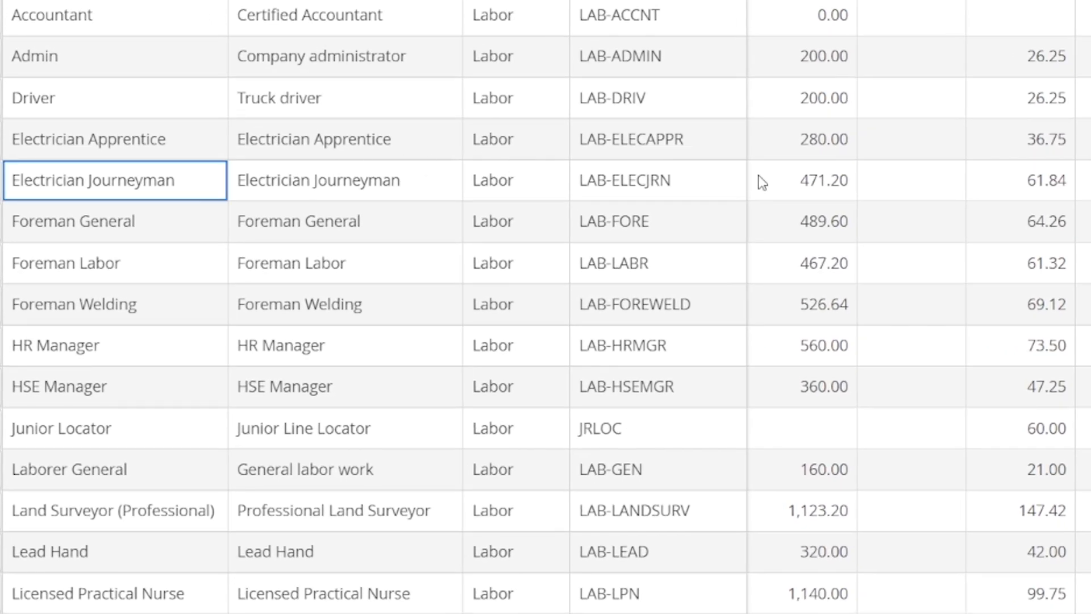
left_click(779, 186)
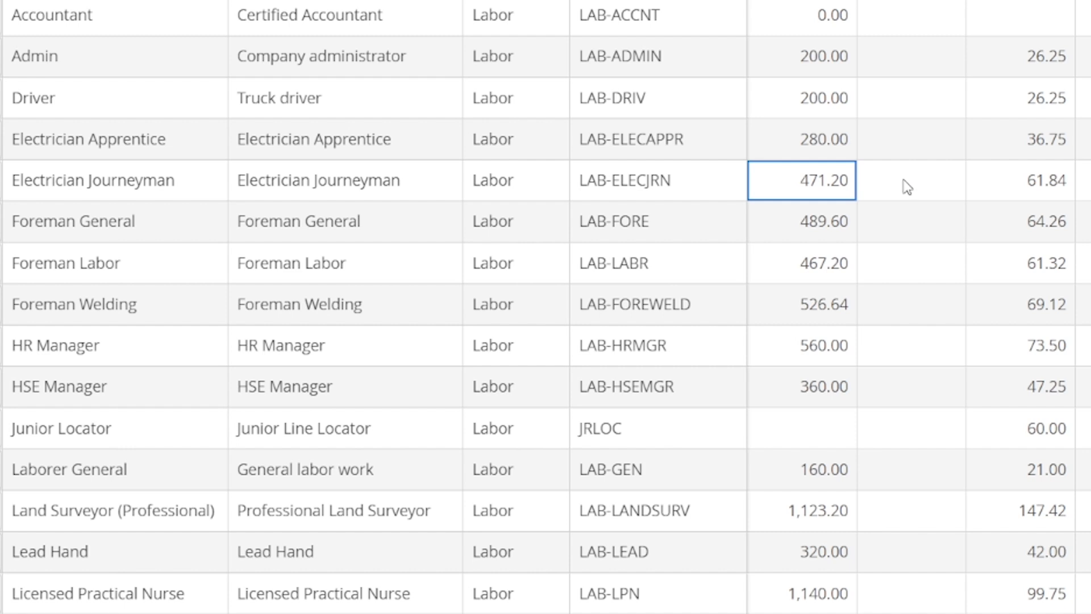
left_click(184, 224)
left_click(179, 268)
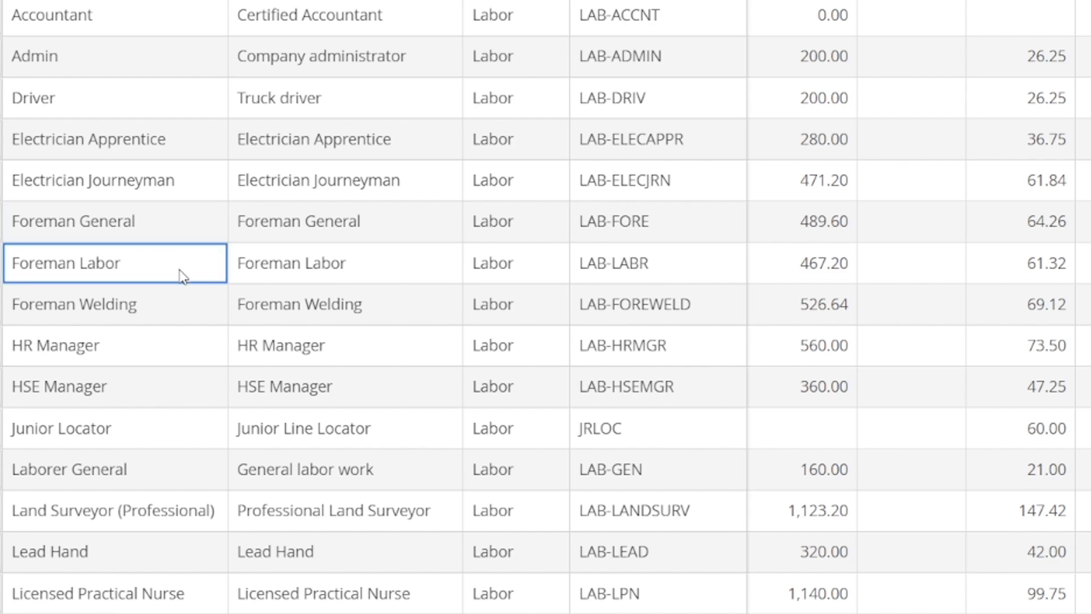
left_click(192, 319)
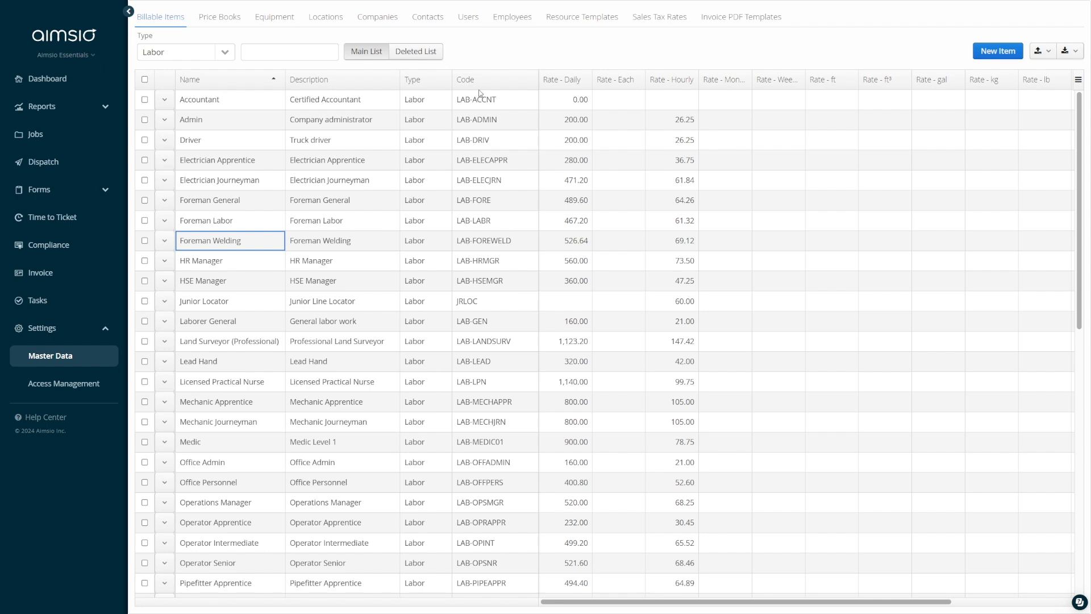
Open the employee record of number 13 to review its trade billable item, and close it without saving.
left_click(503, 23)
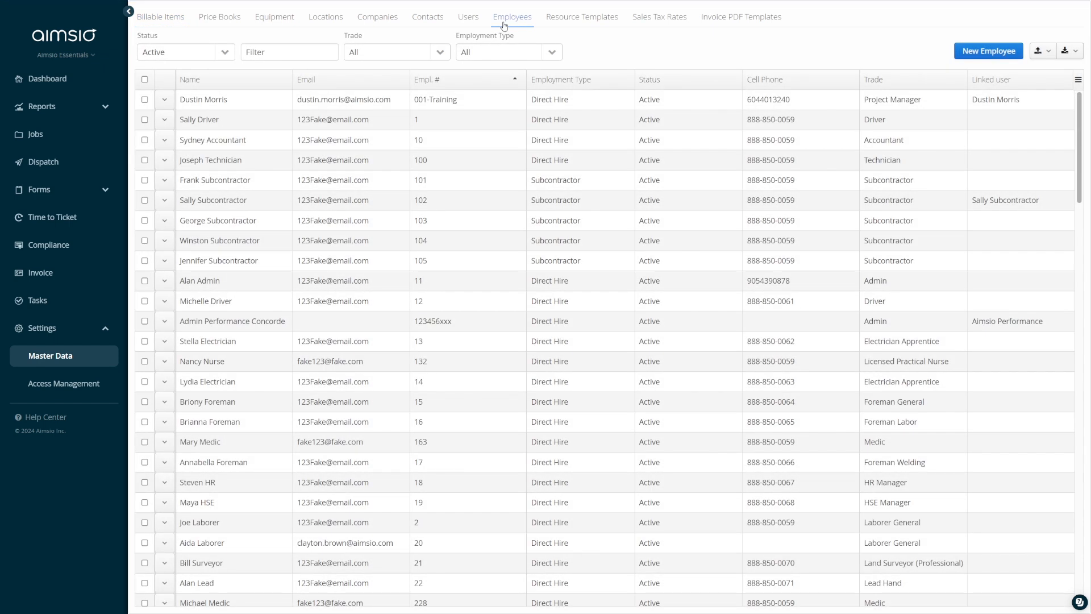
left_click(165, 341)
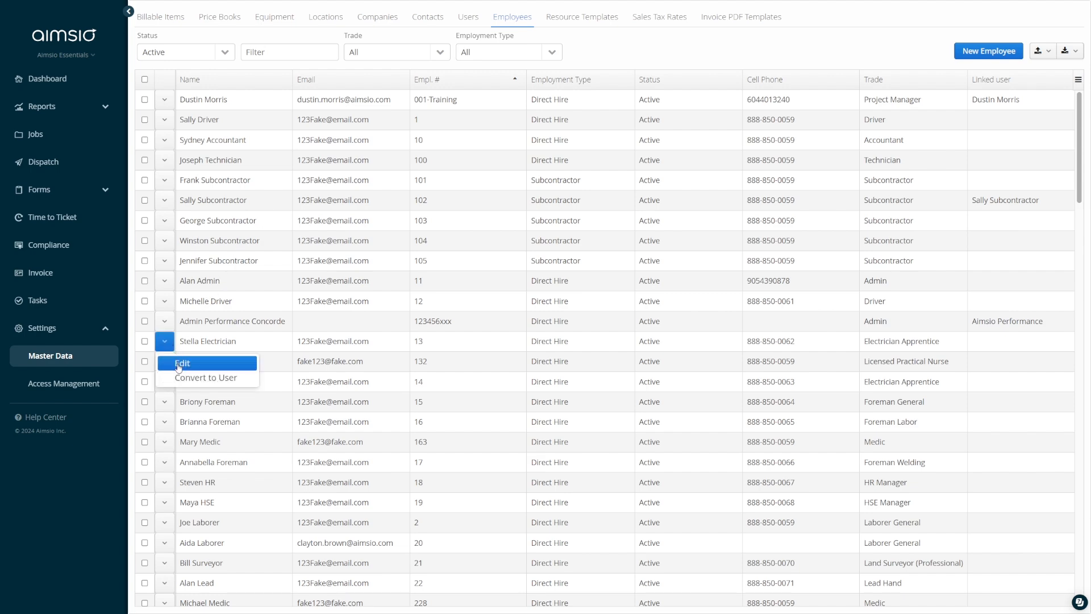
left_click(179, 365)
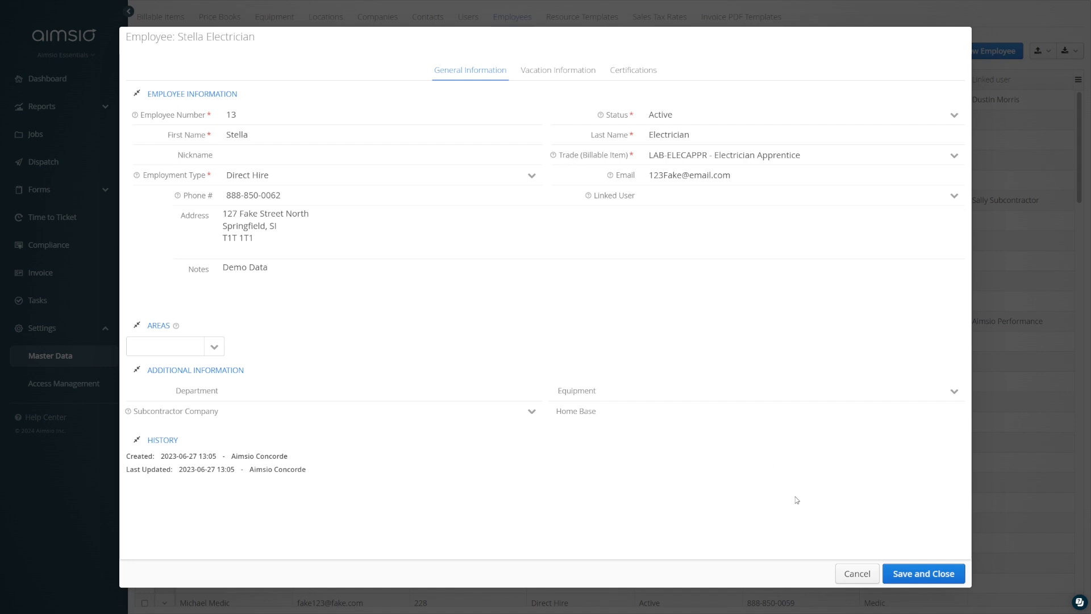
left_click(848, 572)
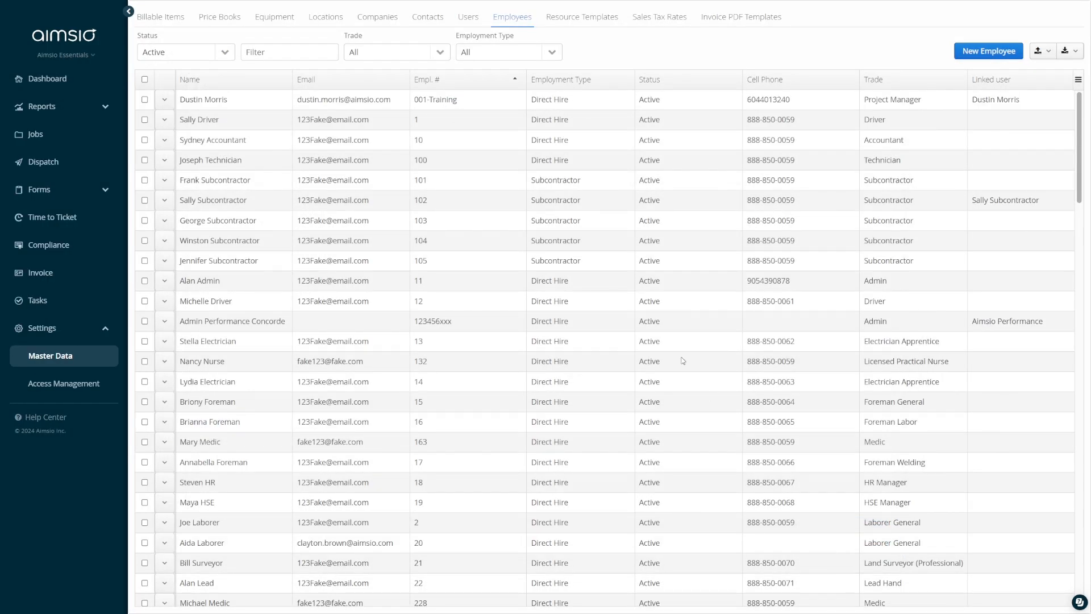
Filter the employees by the trade Electrician Apprentice and check the trade assigned to each listed employee.
left_click(445, 60)
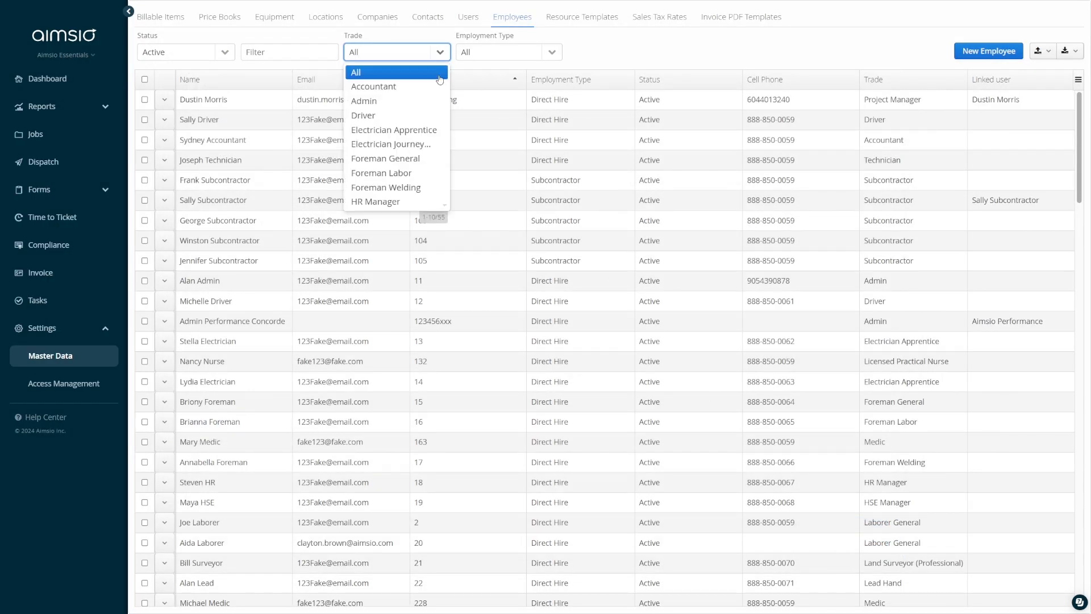
left_click(435, 129)
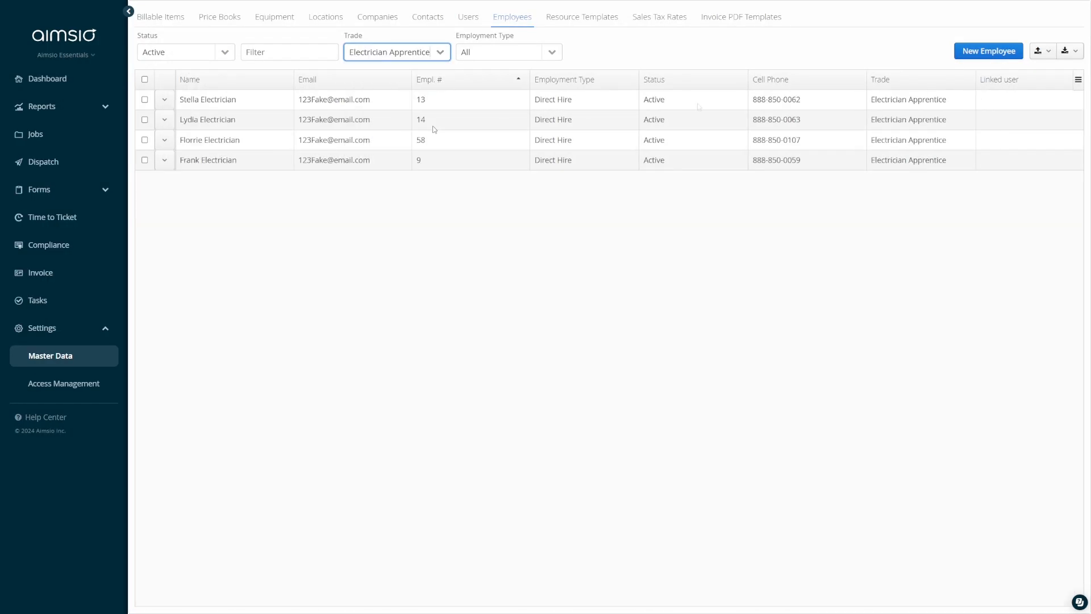
left_click(957, 104)
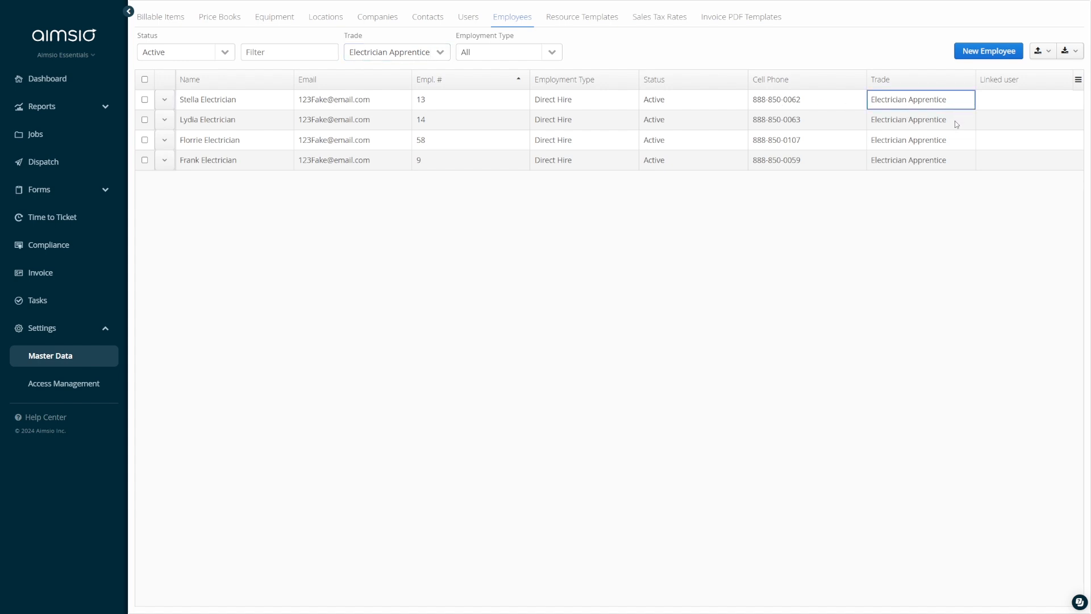
left_click(955, 121)
left_click(953, 142)
left_click(954, 165)
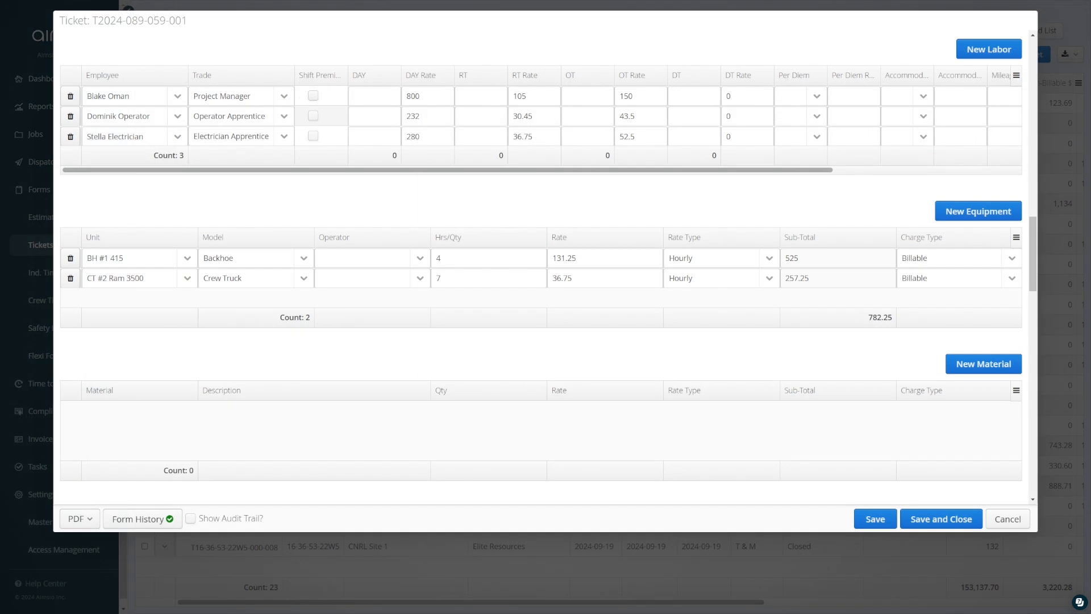
left_click(284, 137)
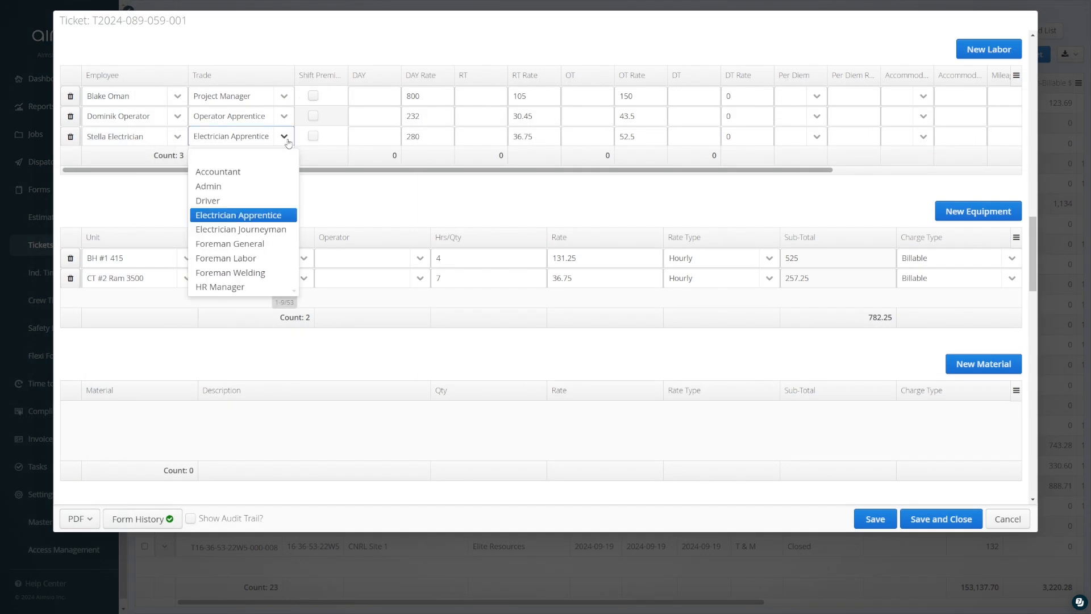
left_click(281, 199)
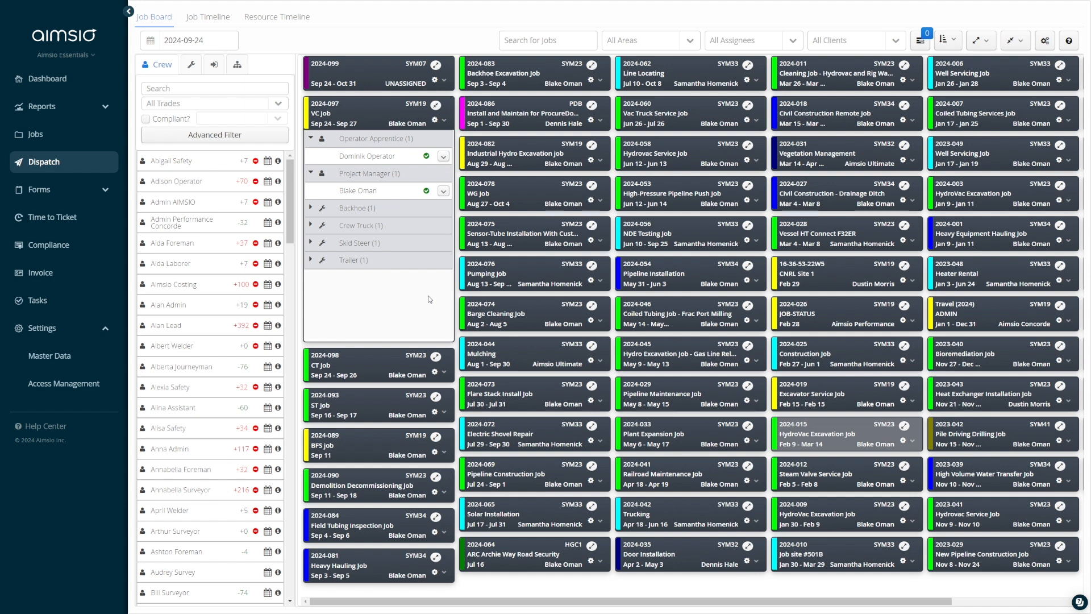
Change the trade of the Project Manager crew assignment on job 2024-097 to Safety Manager and save it.
left_click(443, 191)
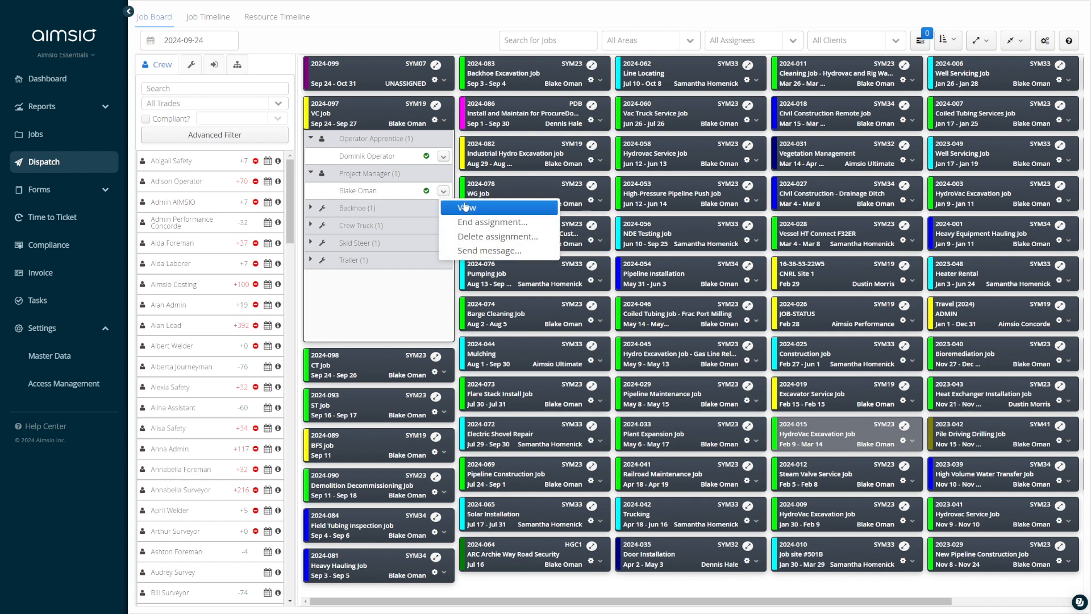
left_click(468, 209)
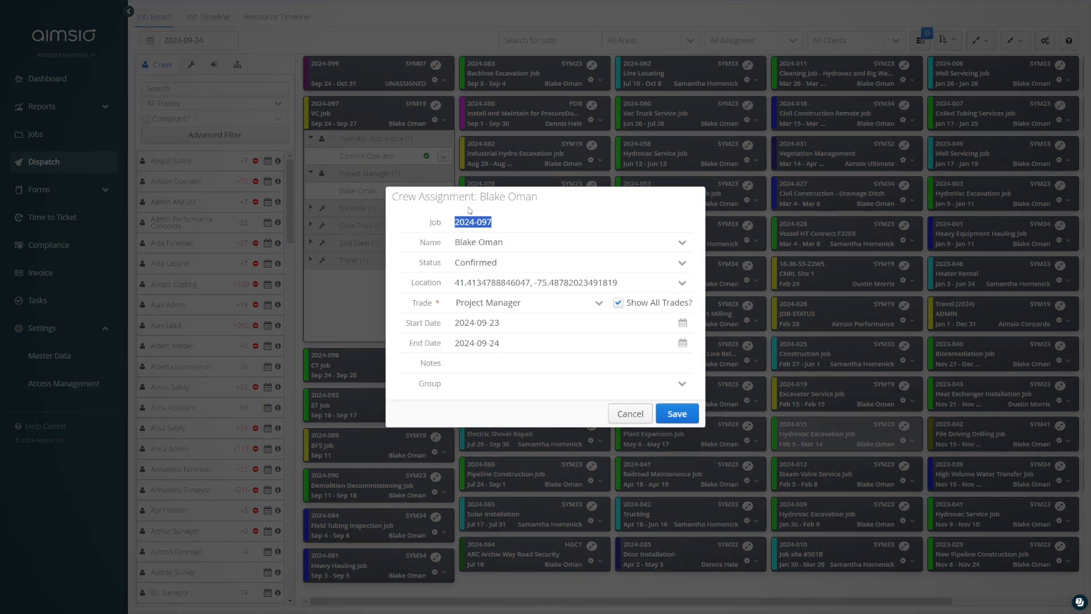
left_click(599, 304)
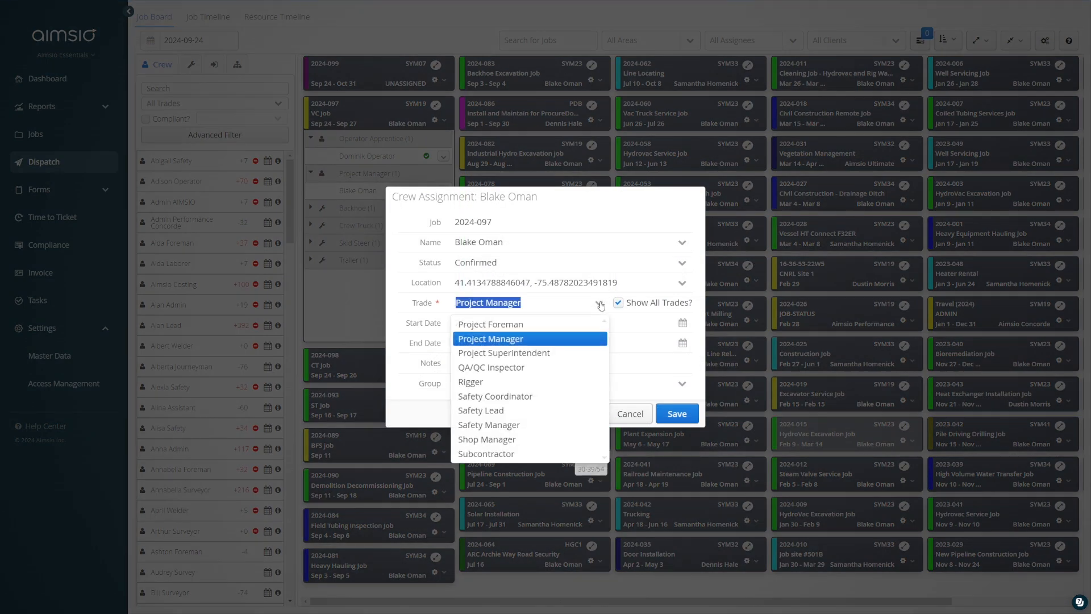
left_click(530, 425)
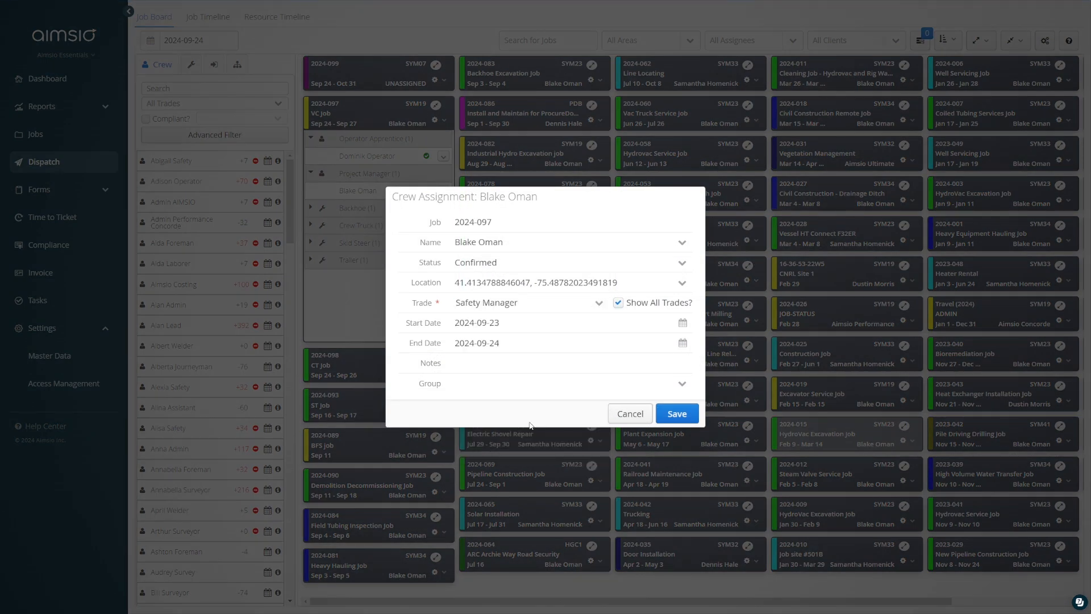
left_click(676, 413)
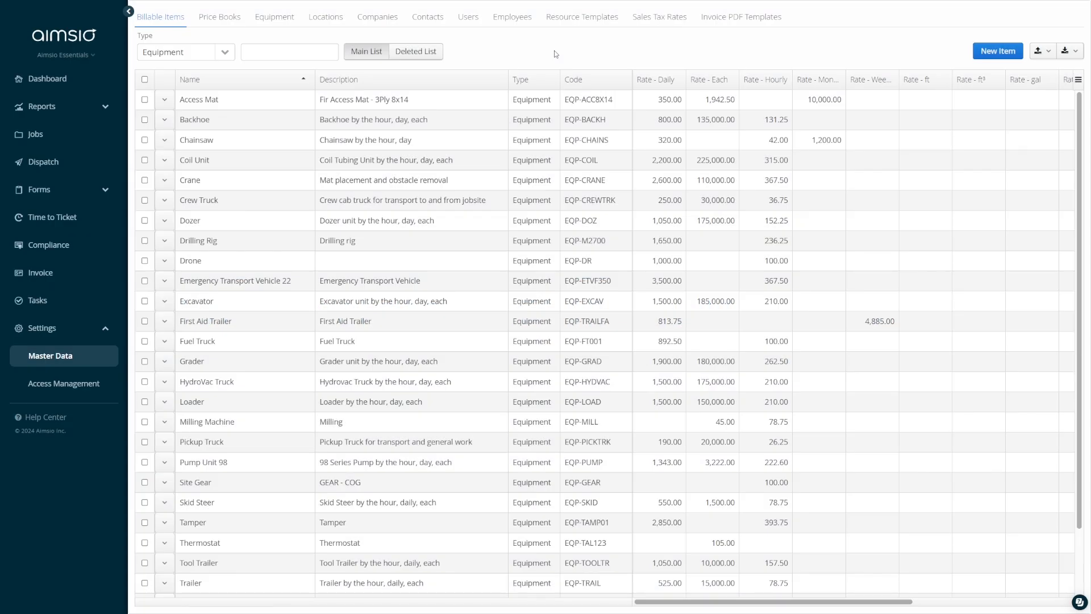
Examine the Crew Truck billable item's daily rate and the class in the equipment record of CT #1.
left_click(277, 202)
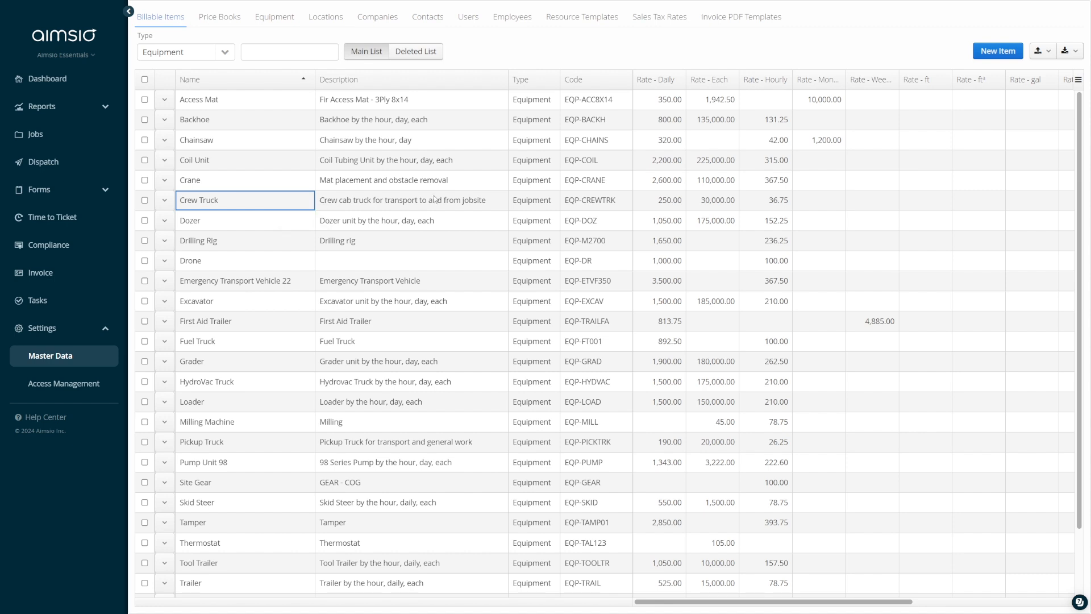
left_click(645, 202)
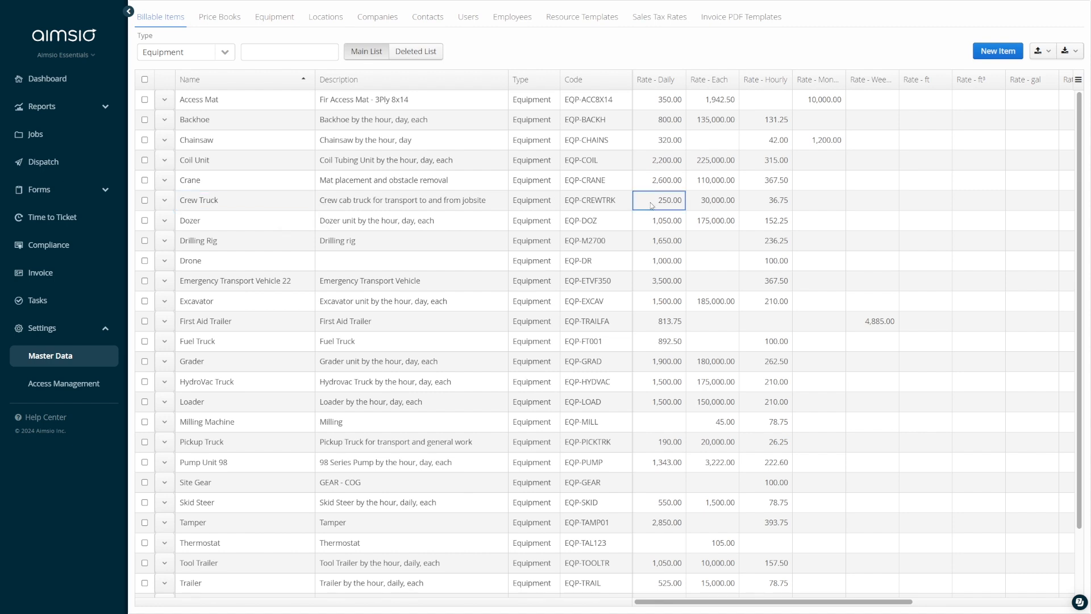
left_click(283, 22)
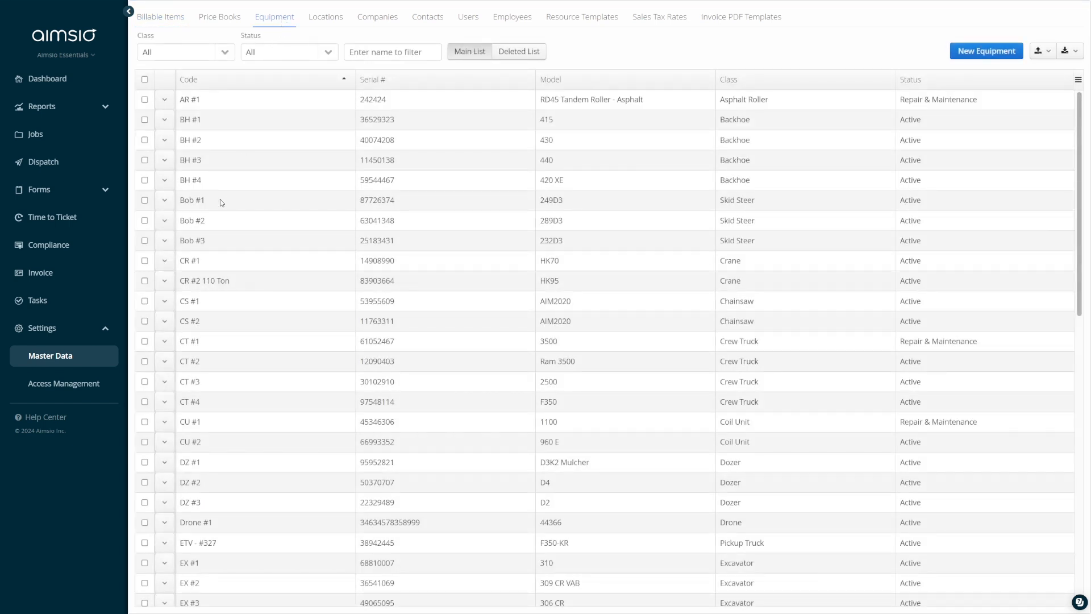
left_click(166, 341)
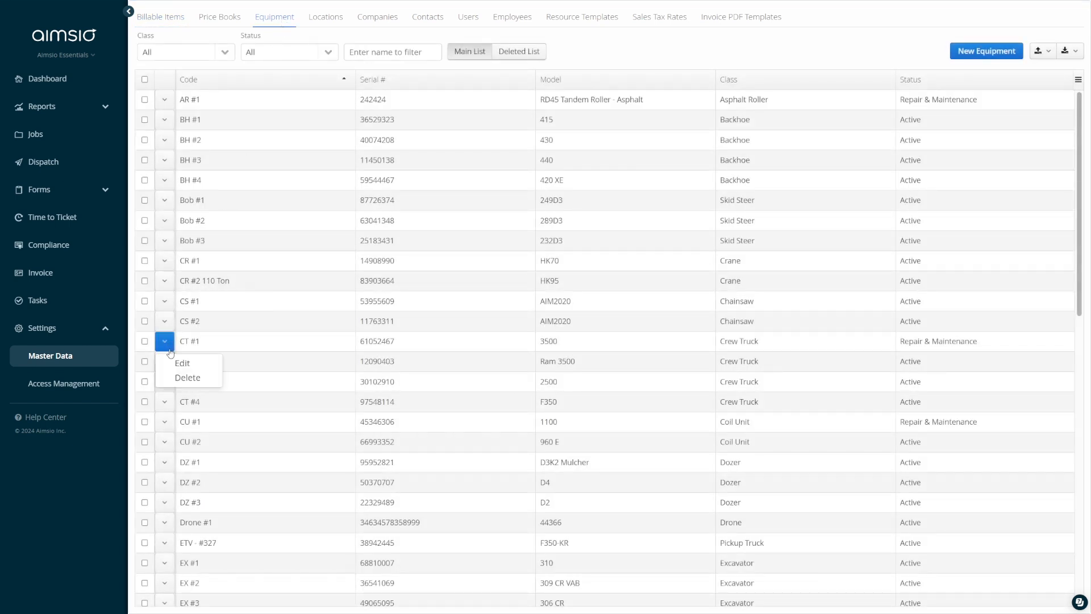
left_click(175, 366)
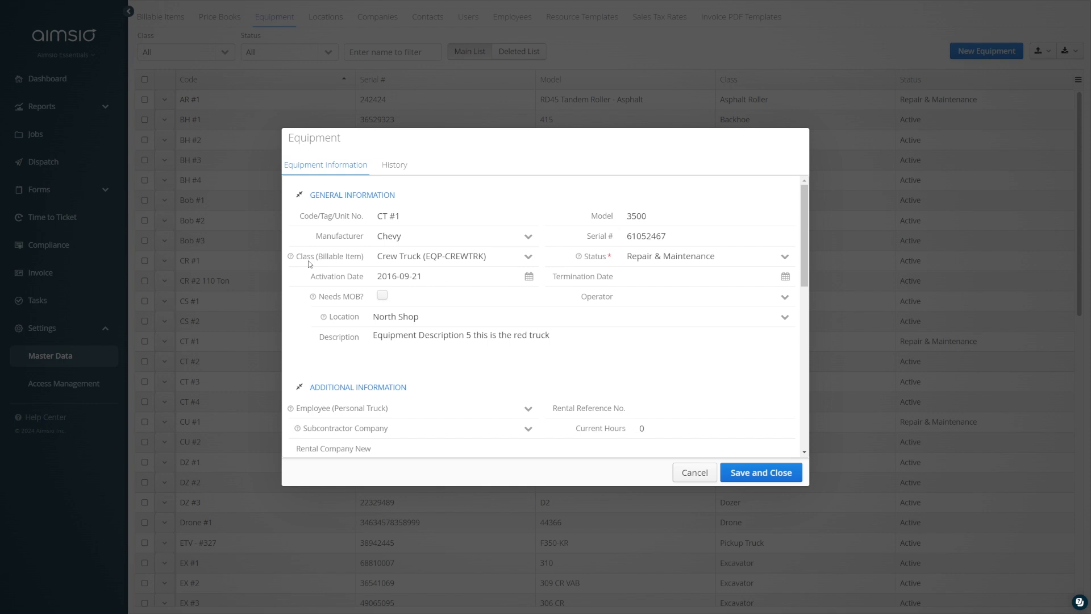
key("Escape")
Filter the equipment list by the class Crew Truck.
left_click(146, 52)
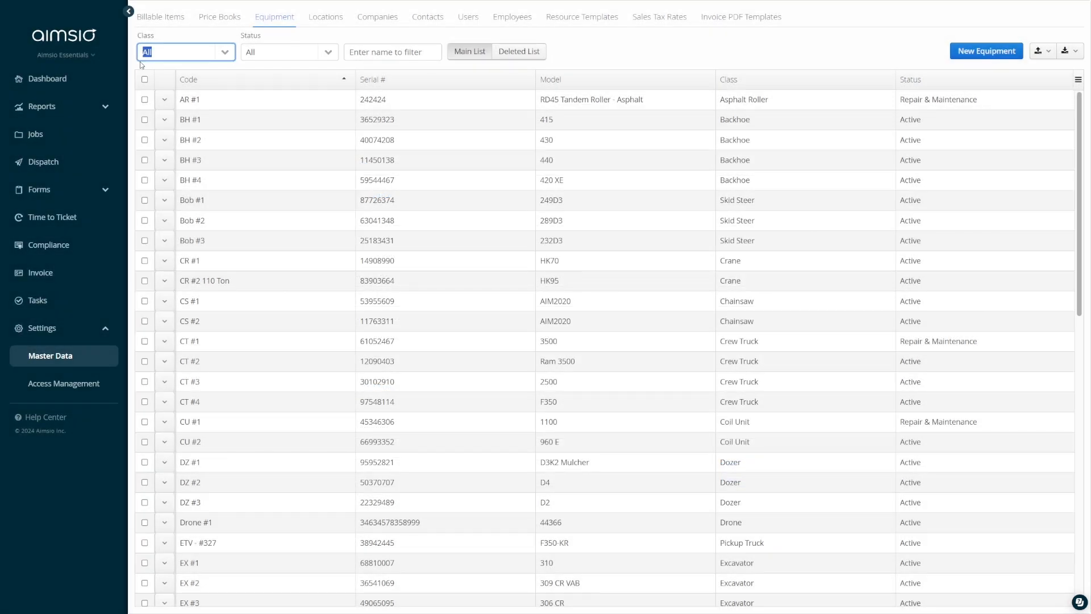
type("Crew")
left_click(157, 70)
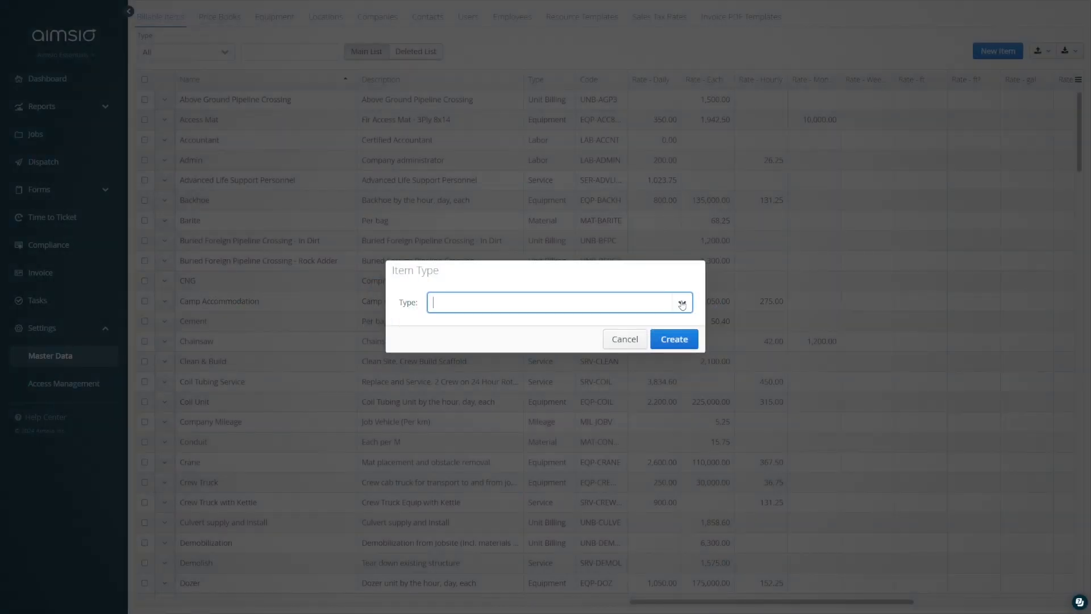
Create a new billable item of type Labor and name it Field Supervisor.
left_click(682, 305)
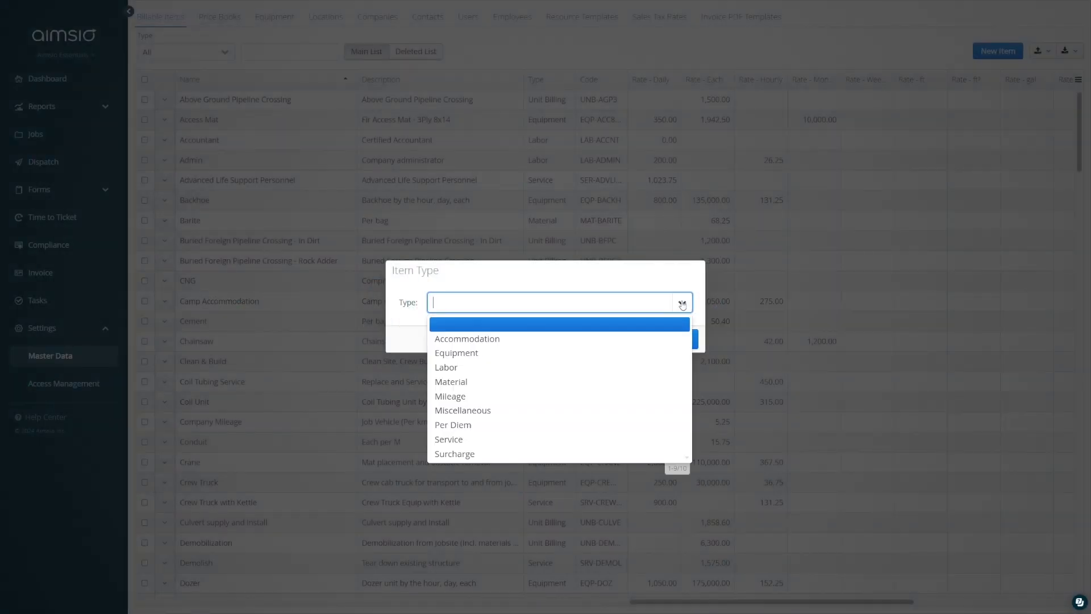
left_click(670, 367)
left_click(676, 341)
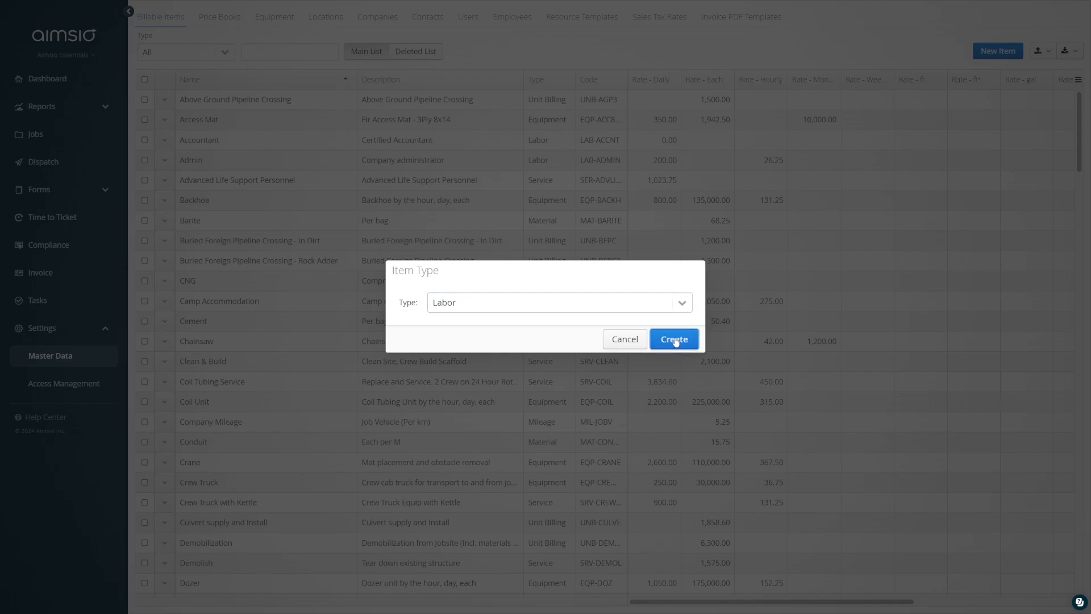
left_click(466, 214)
type("Field Sup")
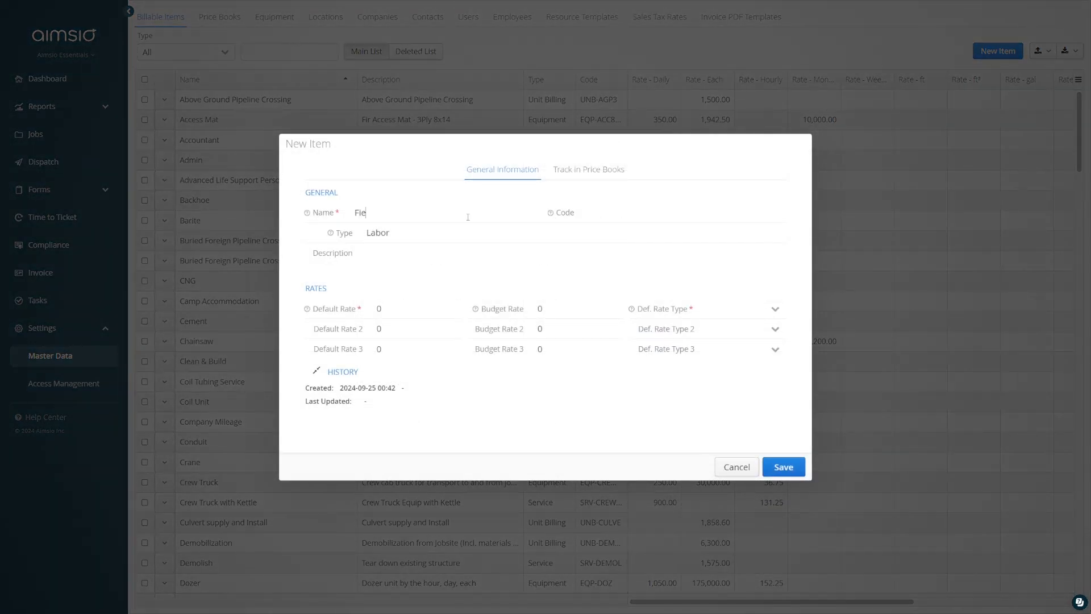
type("ervisor")
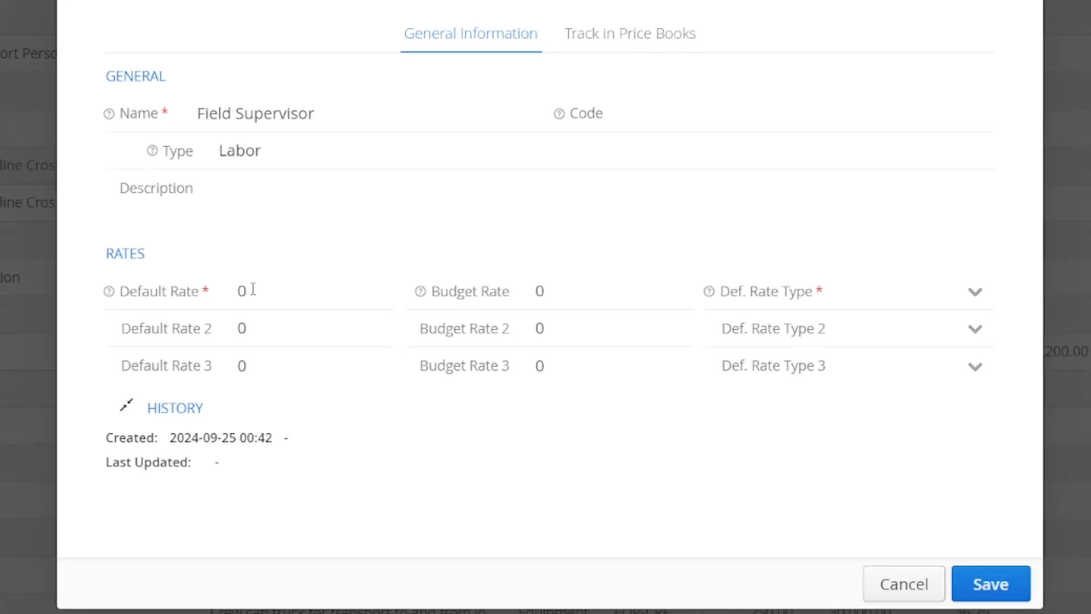
Set the Field Supervisor item's default rate to 55 with the rate type Hourly.
left_click_drag(384, 309, 374, 308)
type("55")
left_click(899, 290)
type("Ho")
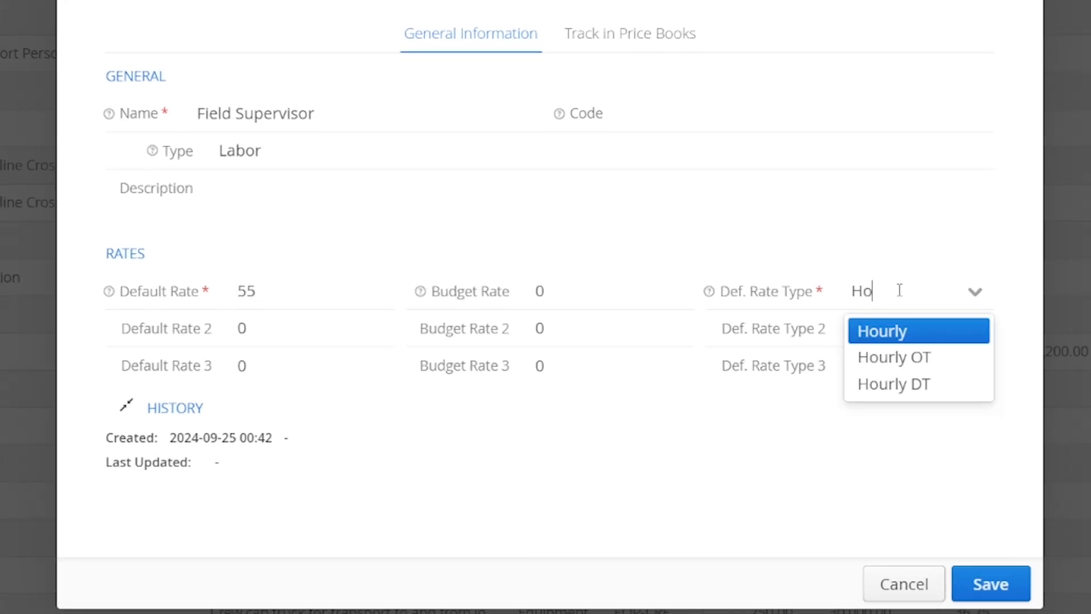
left_click(891, 332)
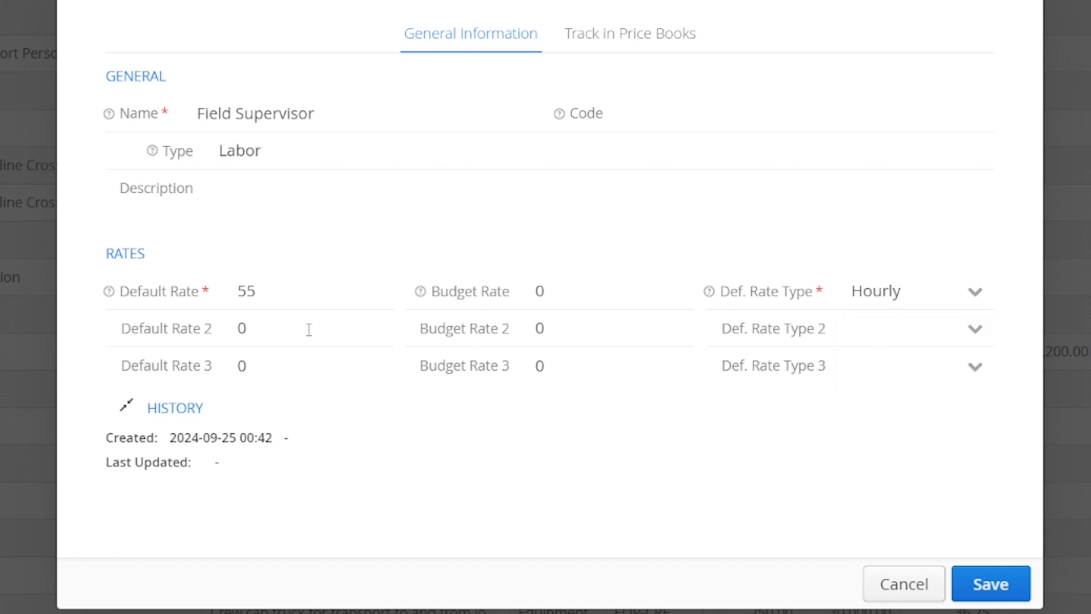
Set the item's second default rate to 80 with the rate type Hourly OT.
left_click(238, 329)
type("80")
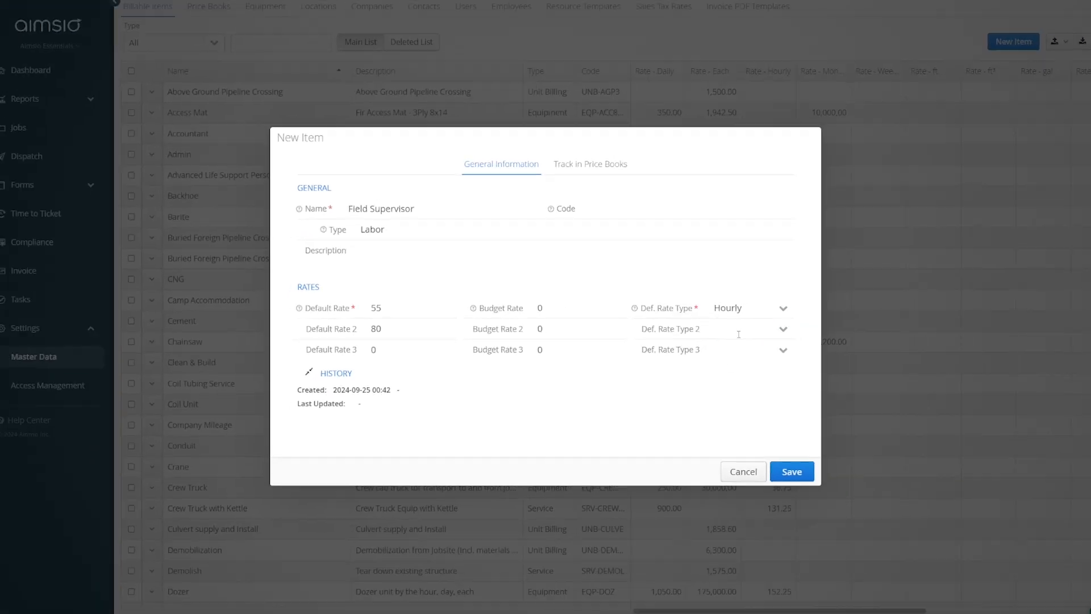
left_click(738, 334)
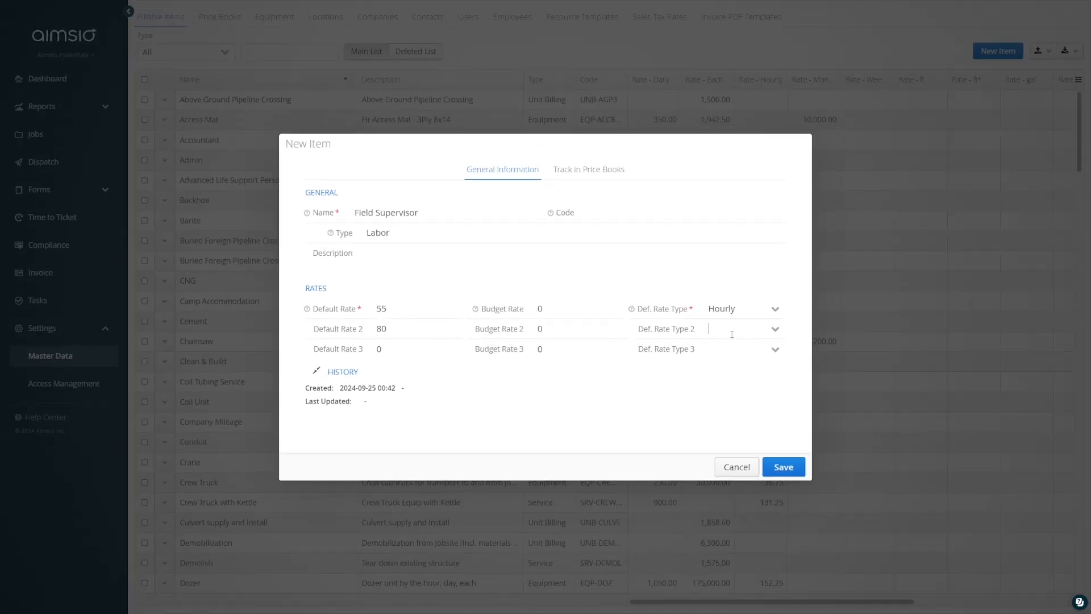
type("Hourl")
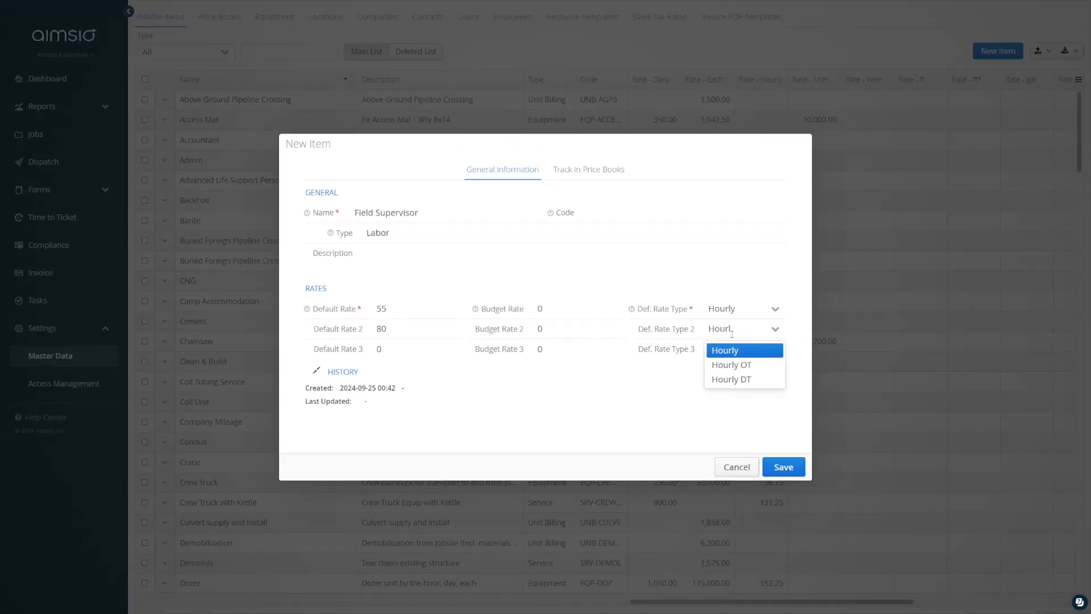
left_click(731, 365)
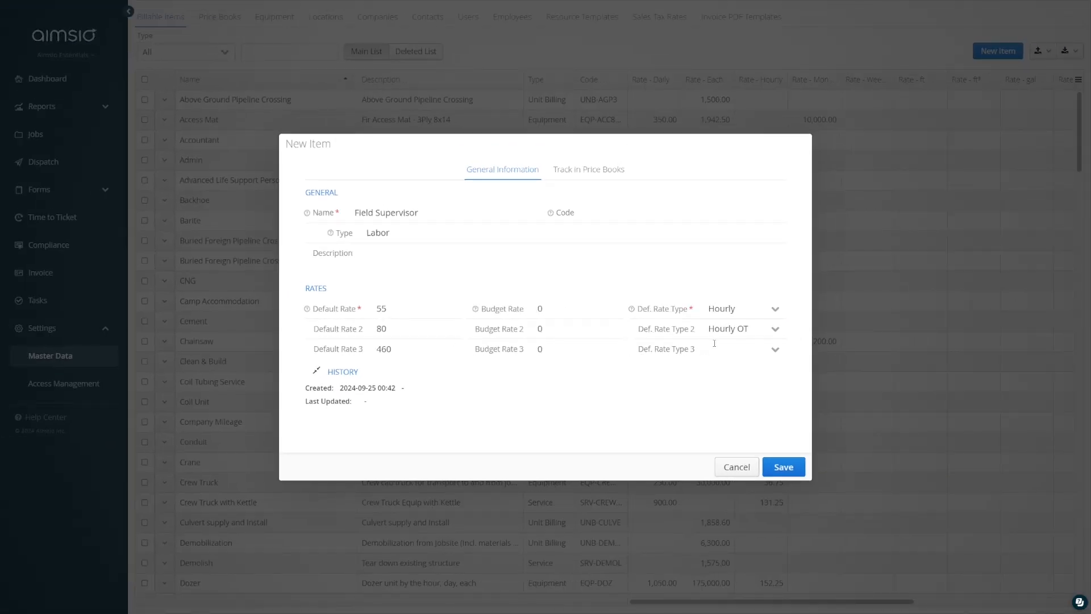
Set the item's third default rate to 460 with the rate type Daily and save the new item.
left_click(714, 343)
type("Daily")
left_click(719, 372)
left_click(787, 468)
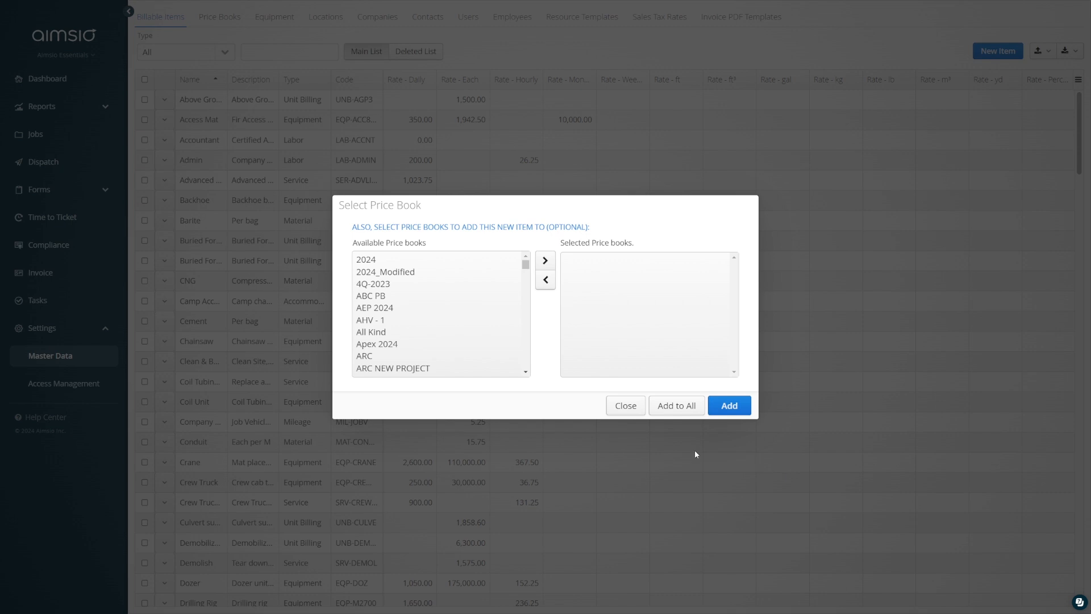
Select the price books Apex 2024 and 2024 for the new item.
left_click(402, 346)
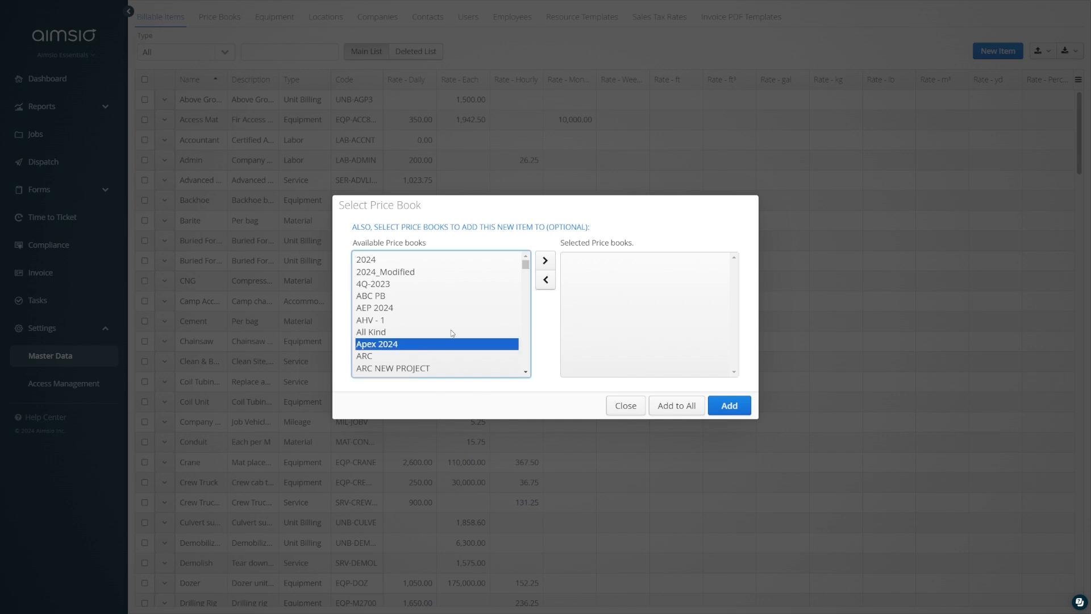
left_click(545, 263)
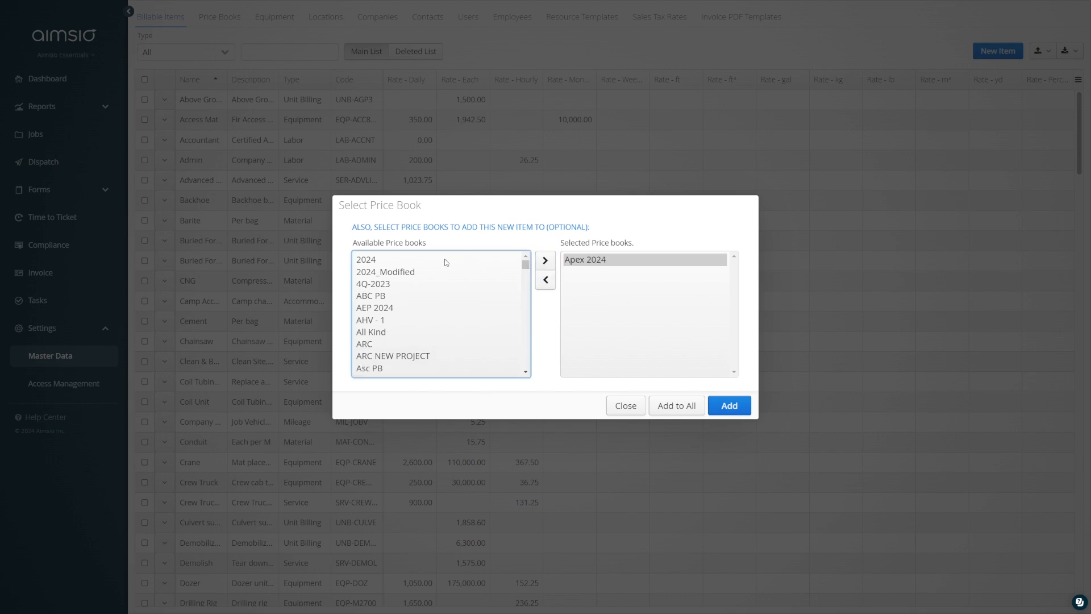
left_click(446, 262)
left_click(546, 263)
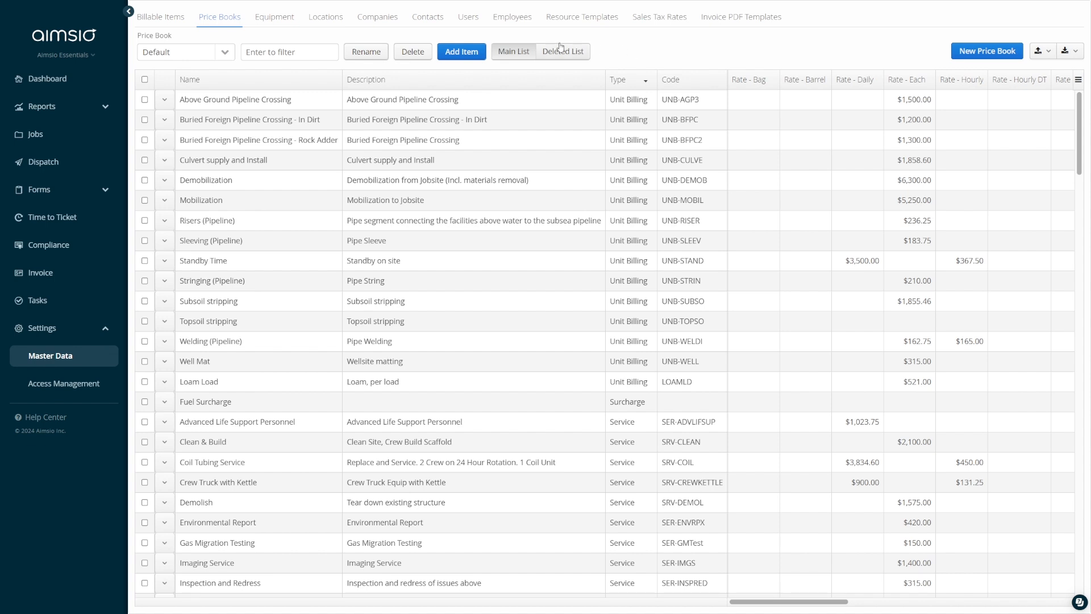
Switch the displayed price book from Default to Client X 2025.
left_click_drag(174, 52, 118, 54)
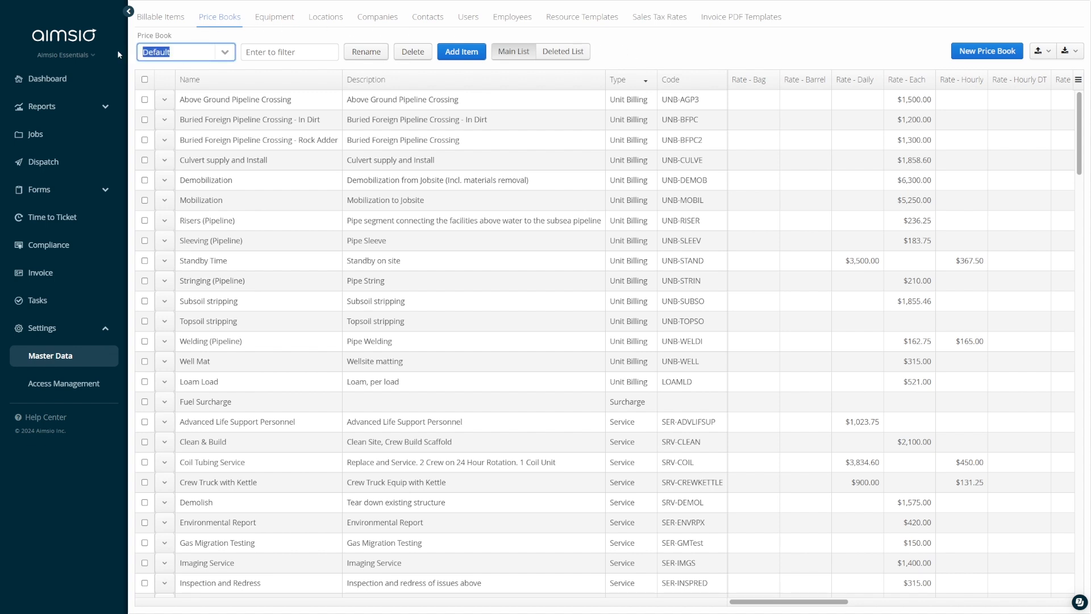
type("Client")
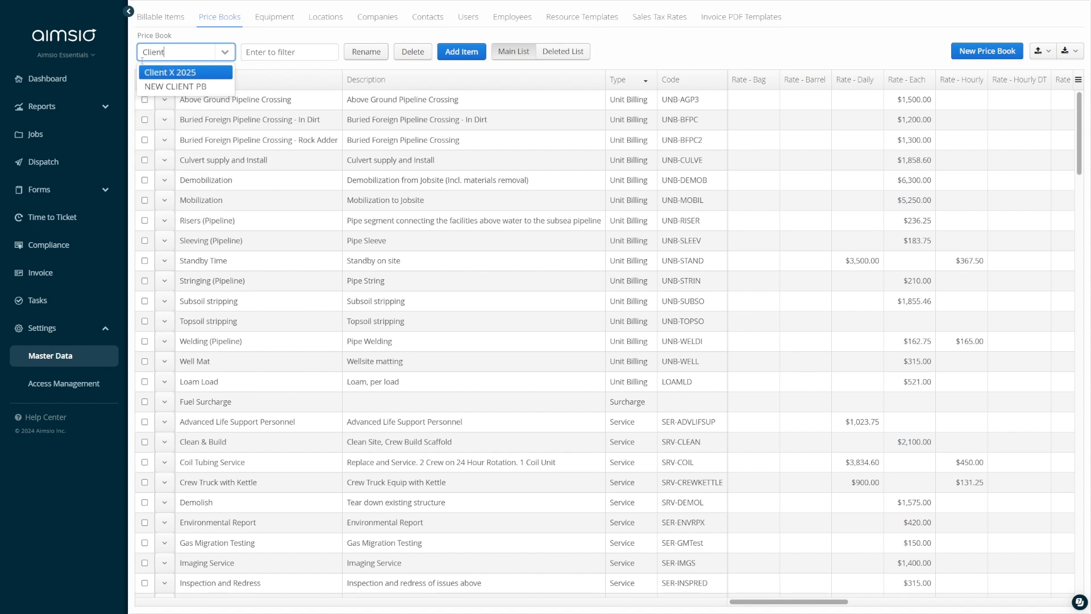
left_click(158, 74)
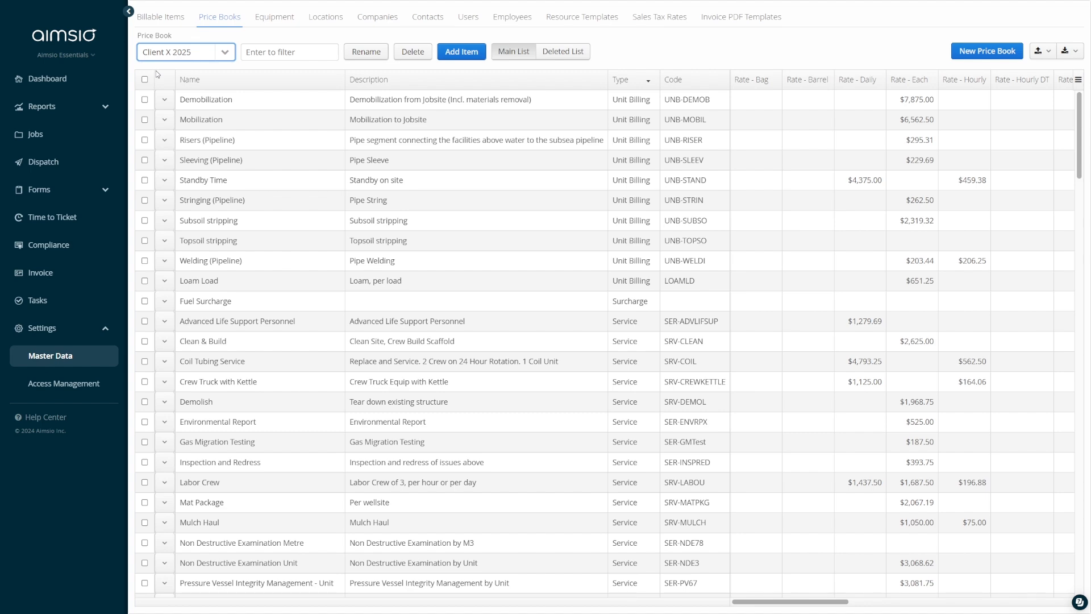
Add Field Supervisor to the Client X 2025 price book with an hourly rate of 65 and a new daily rate, and save it.
left_click(452, 59)
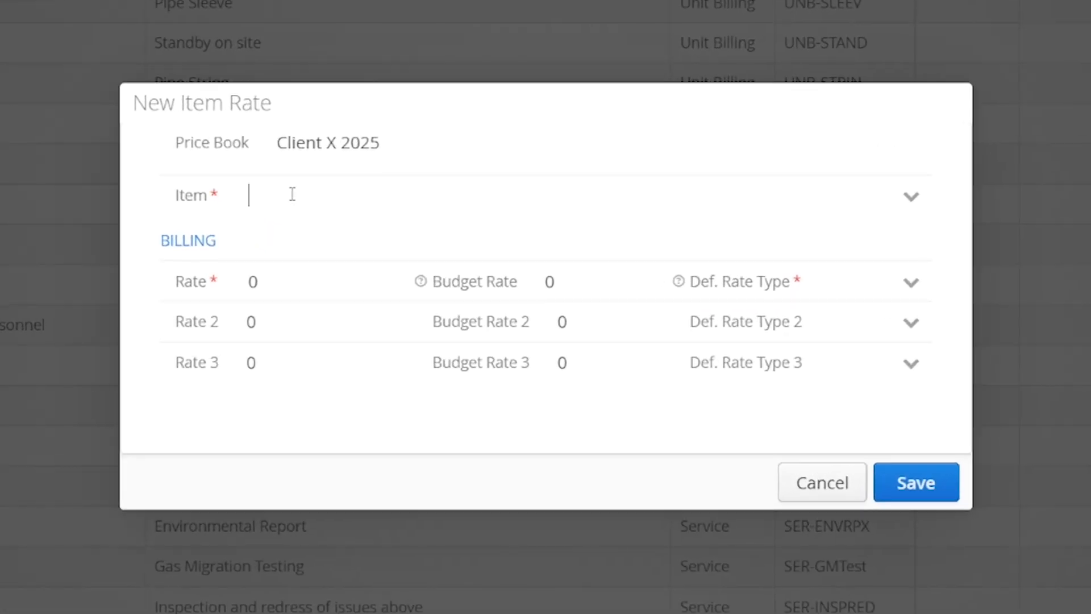
type("Field")
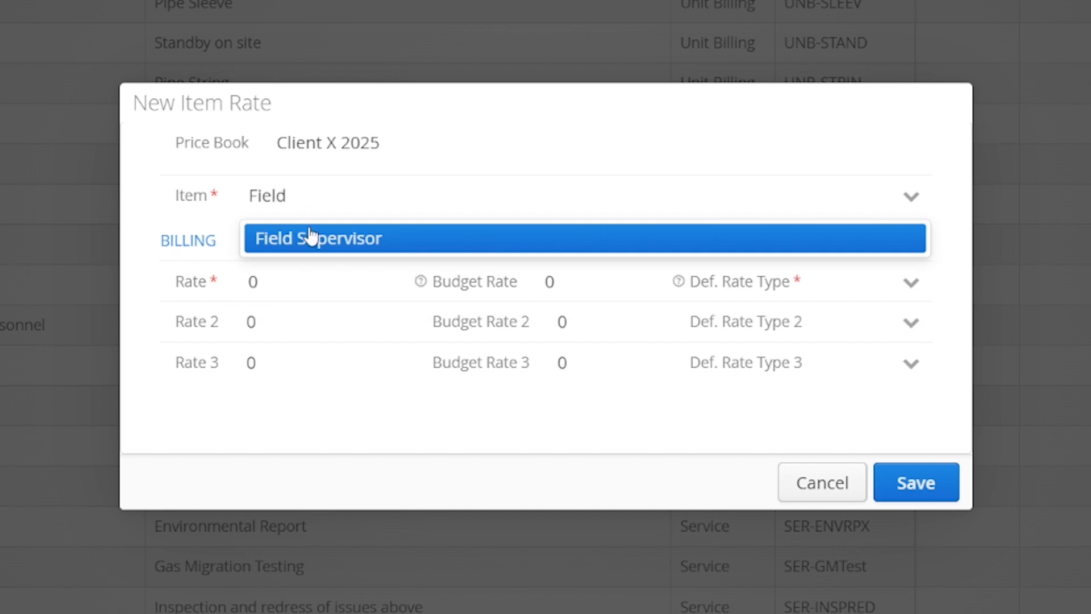
left_click(309, 235)
left_click_drag(258, 288, 246, 290)
type("65.000")
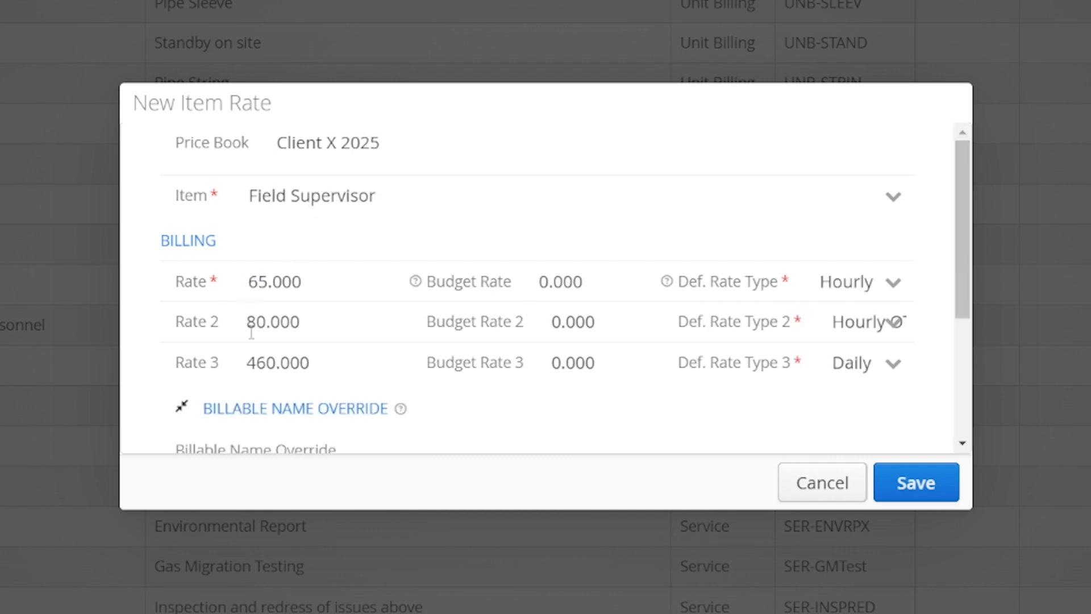
left_click_drag(266, 364, 243, 365)
type("50")
left_click(894, 487)
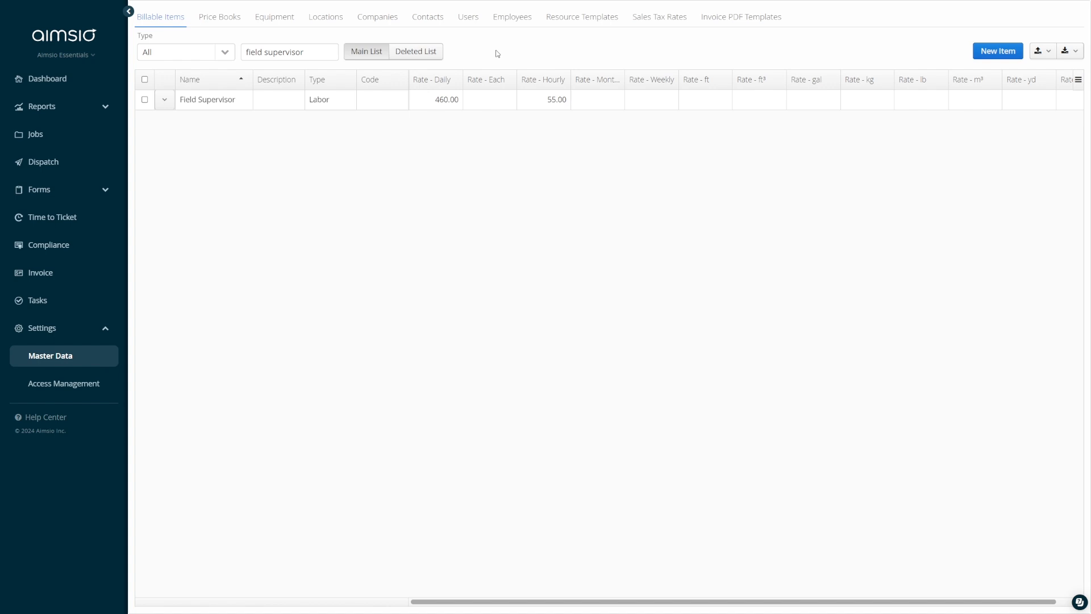
left_click(446, 103)
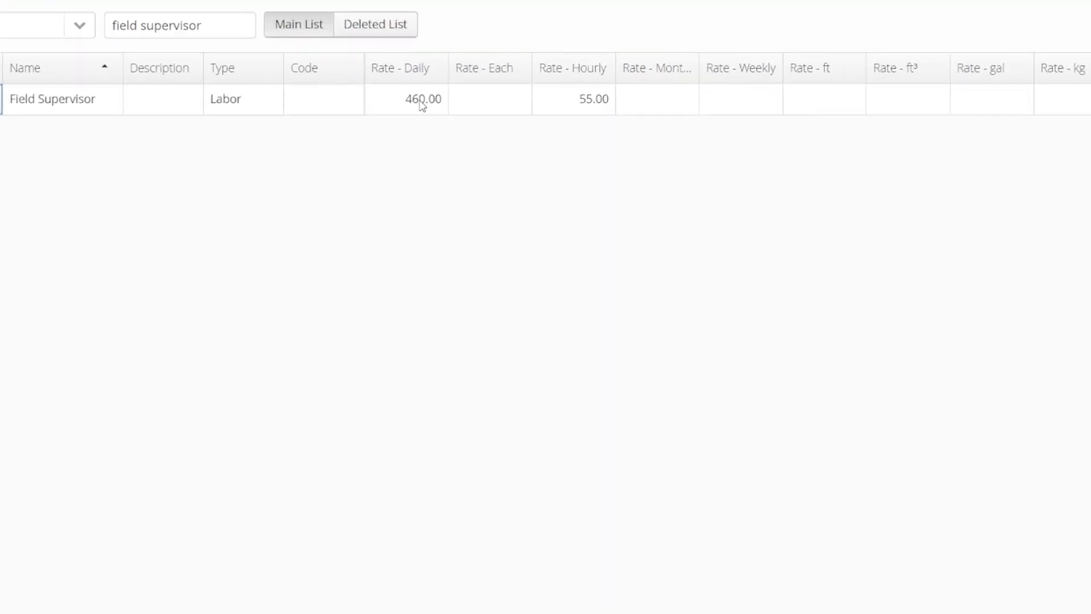
left_click(596, 106)
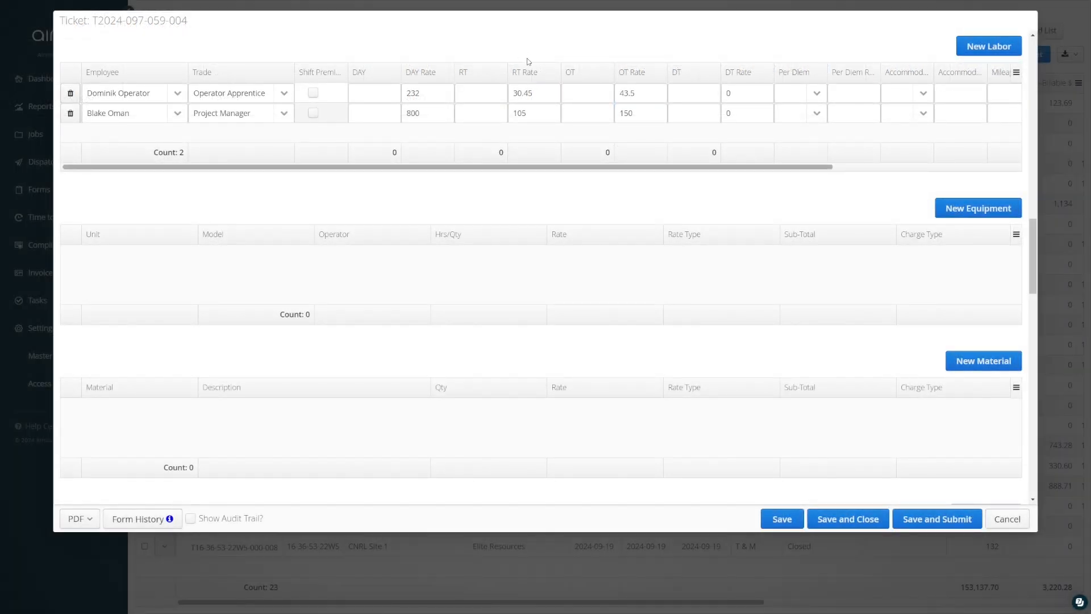
left_click(542, 91)
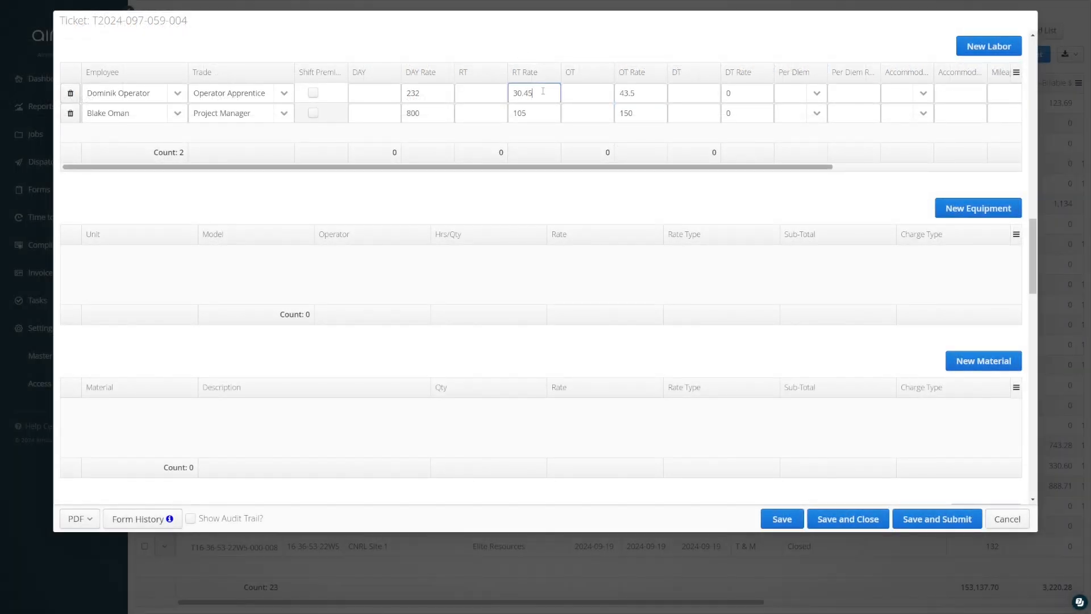
left_click(651, 91)
left_click(973, 52)
left_click(255, 129)
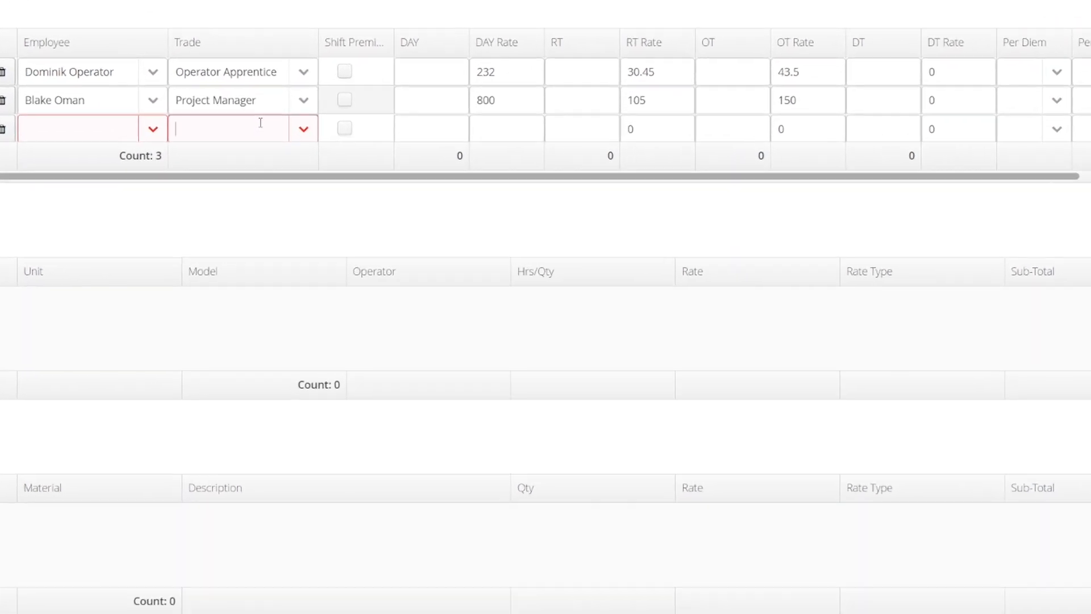
type("F")
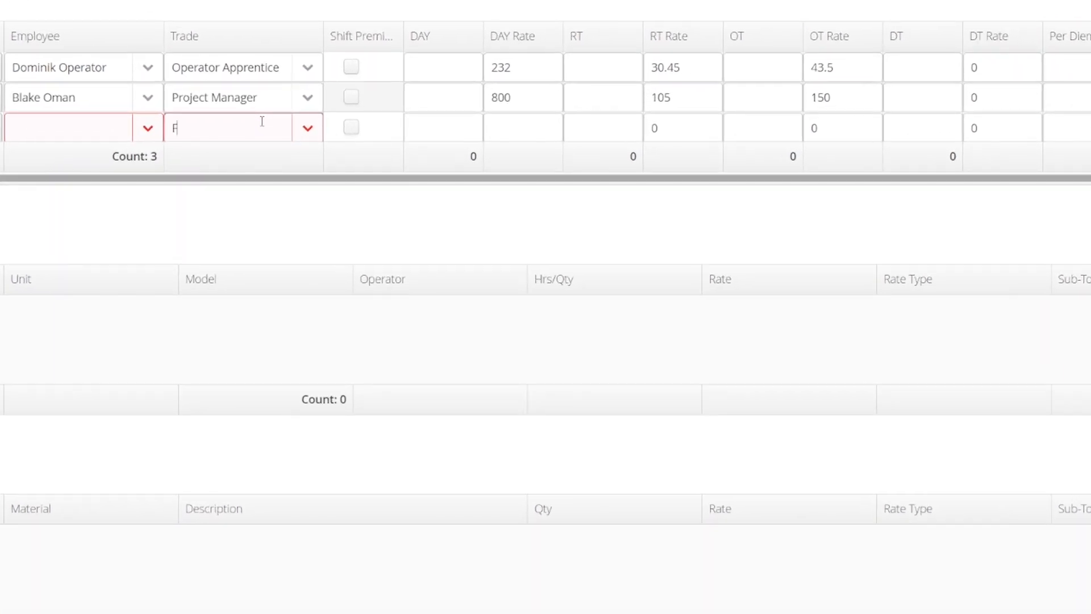
type("ield Supervisor")
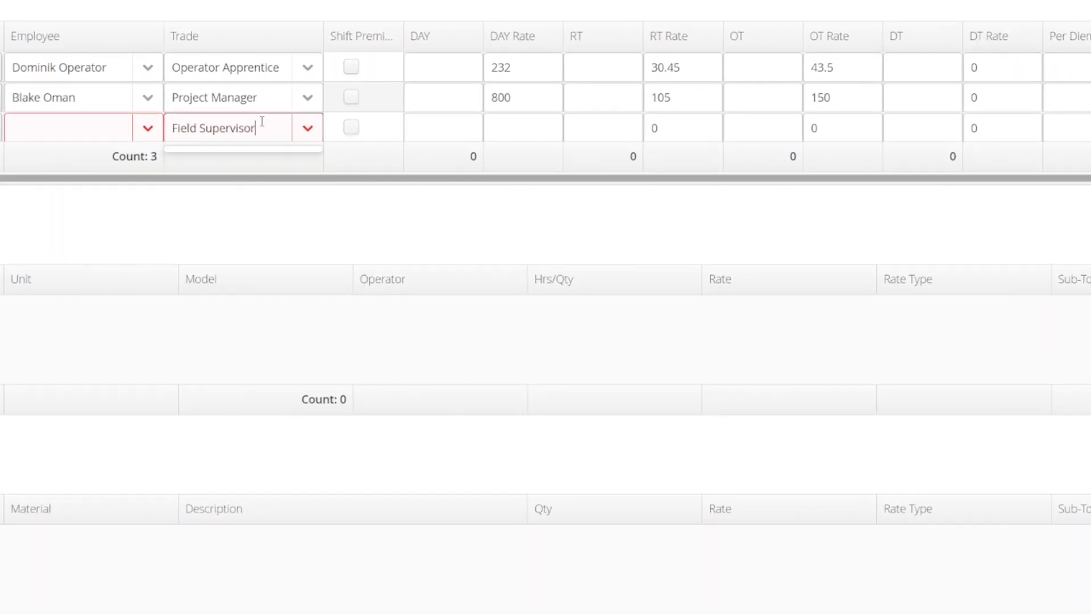
key("Return")
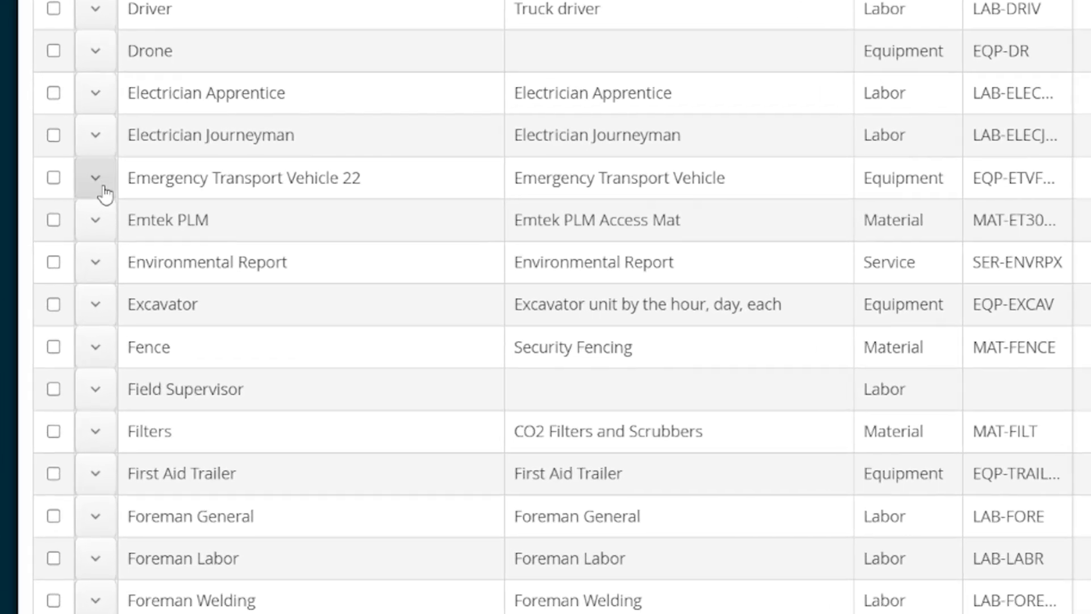
Review the general information of the Emergency Transport Vehicle 22 billable item and close it without saving.
left_click(166, 184)
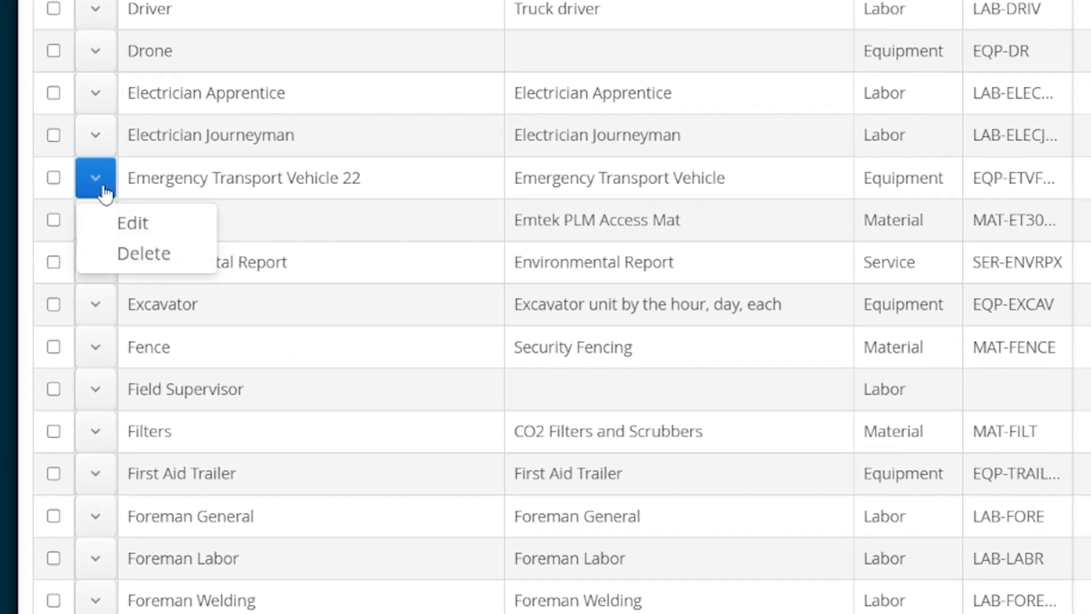
left_click(134, 228)
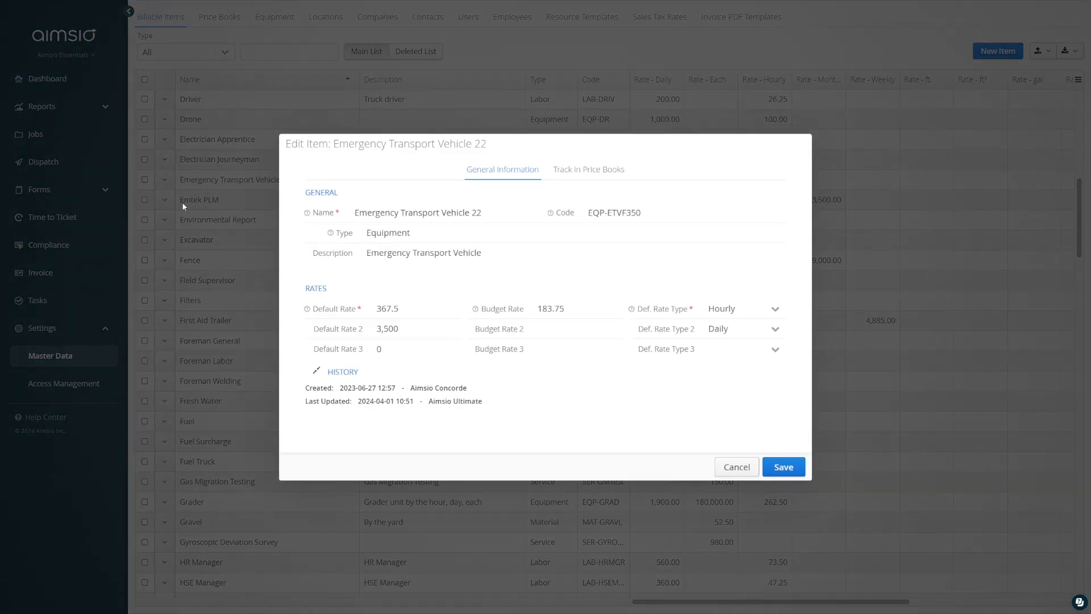
left_click(497, 209)
left_click(732, 469)
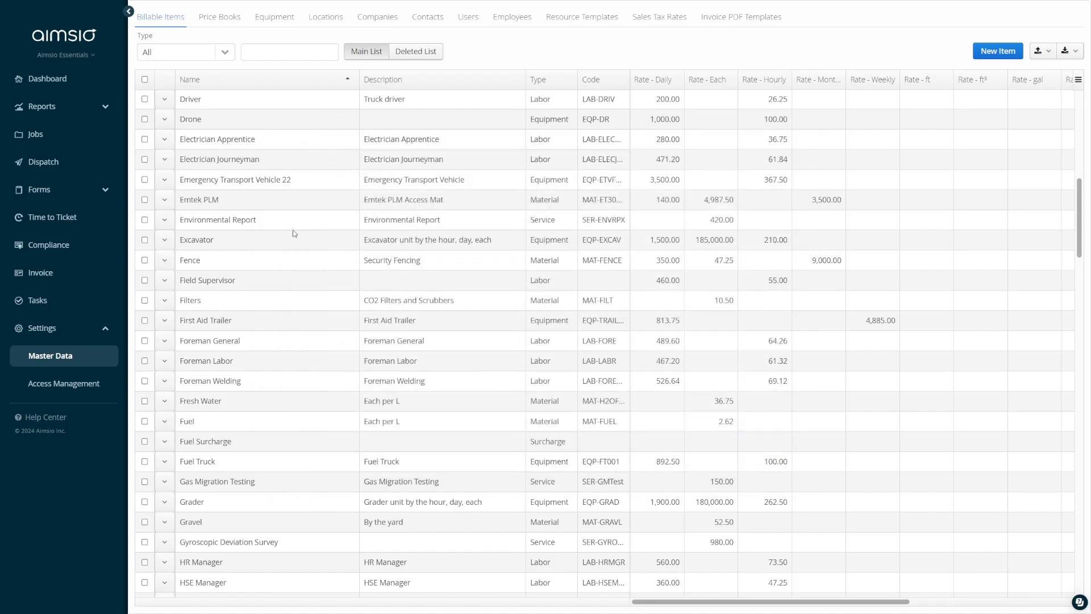
Set the default hourly rate of the Emergency Transport Vehicle 22 billable item to 400.
left_click(171, 183)
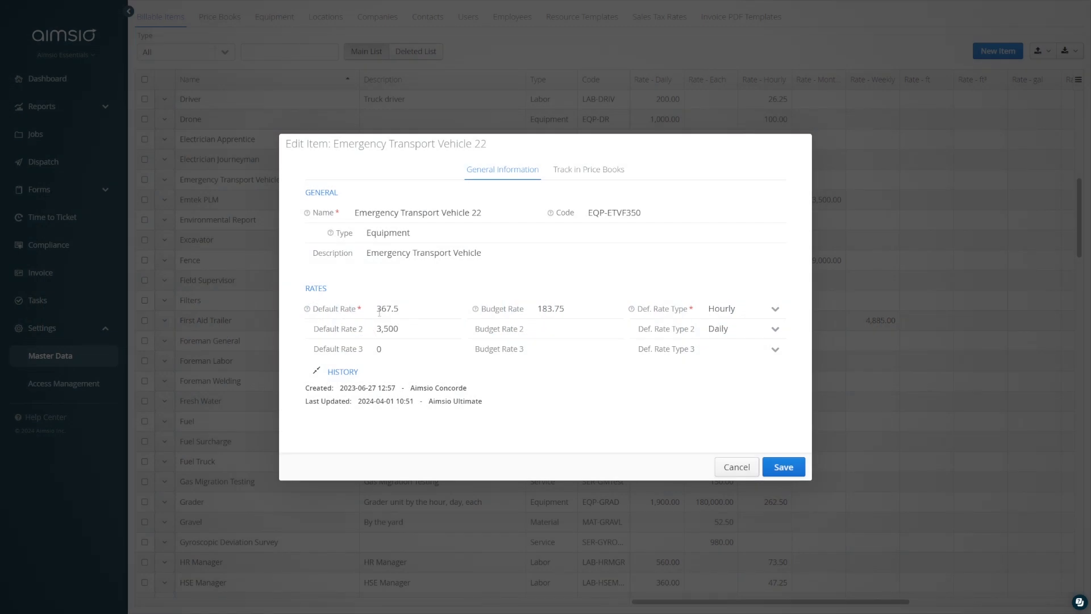
left_click_drag(375, 308, 418, 309)
type("400.0")
Try setting the hourly rate of Emergency Transport Vehicle 22 to 400.0 in the Default price book.
left_click(580, 175)
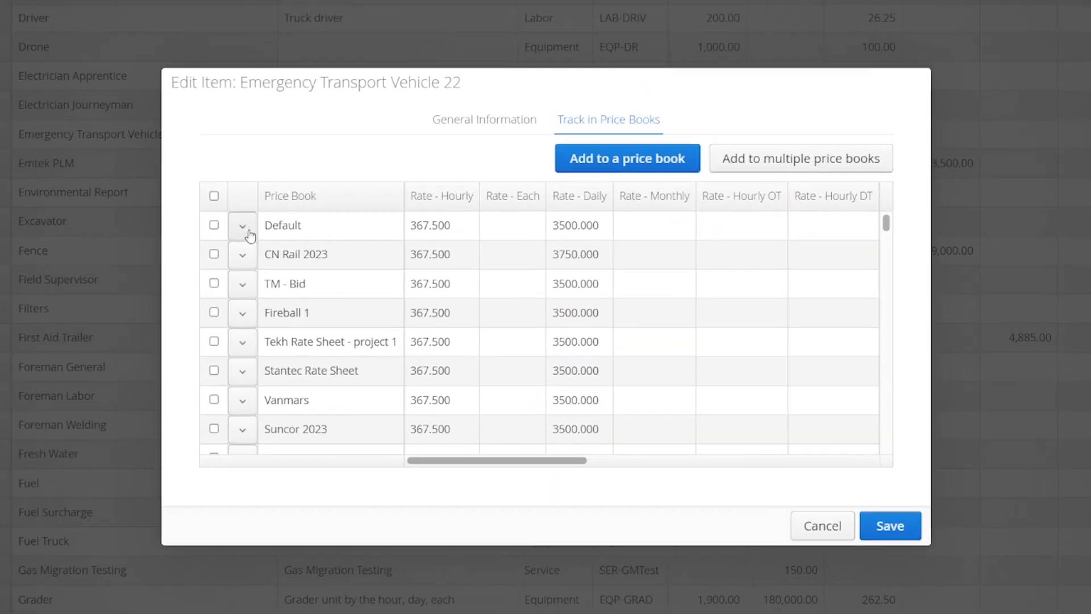
left_click(250, 234)
left_click(262, 256)
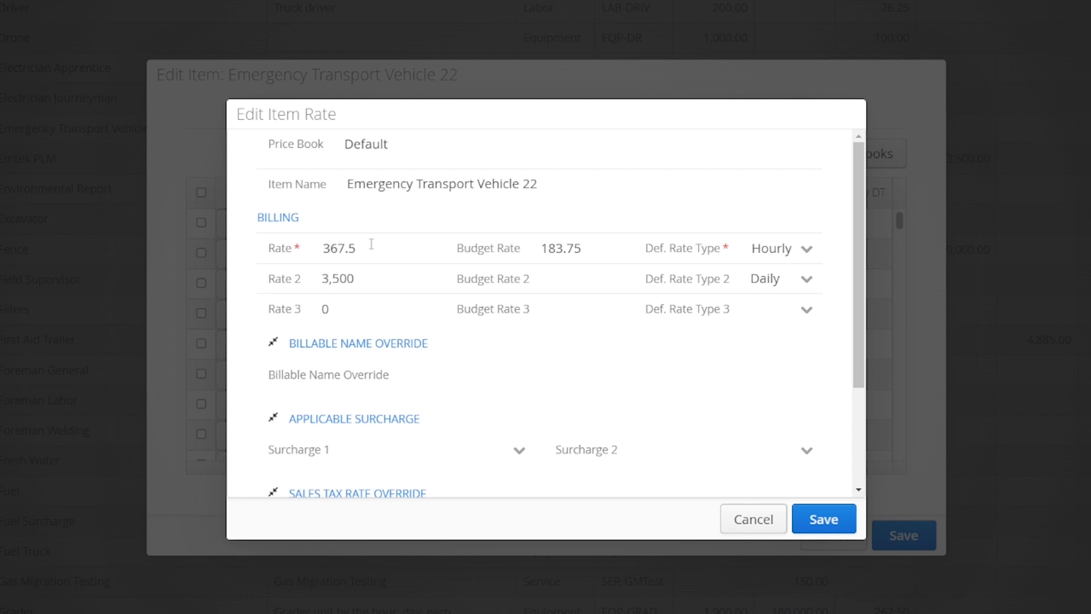
left_click_drag(371, 246, 290, 250)
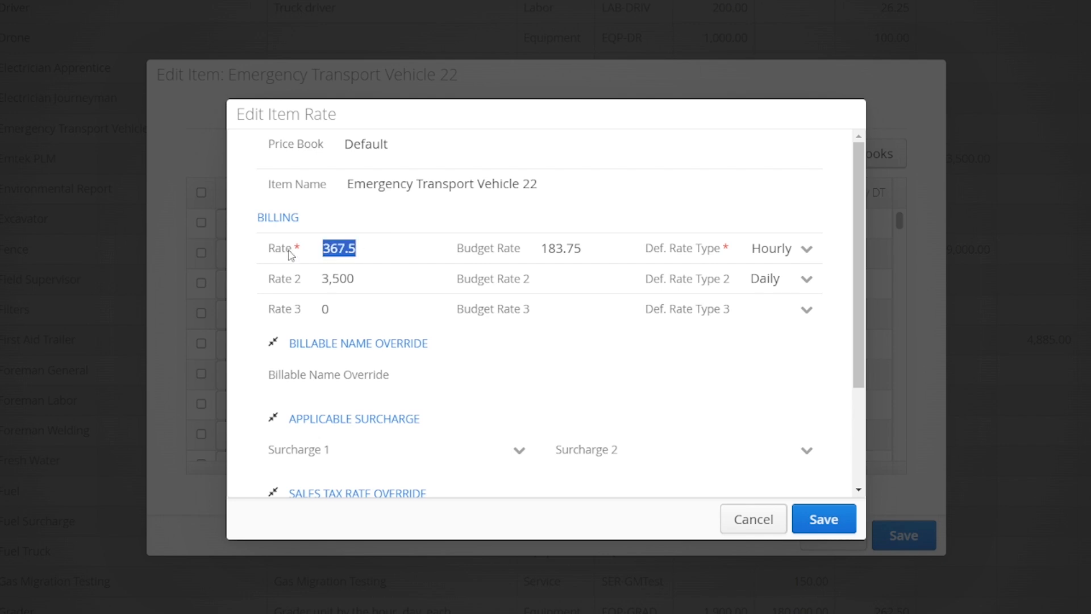
type("400.0")
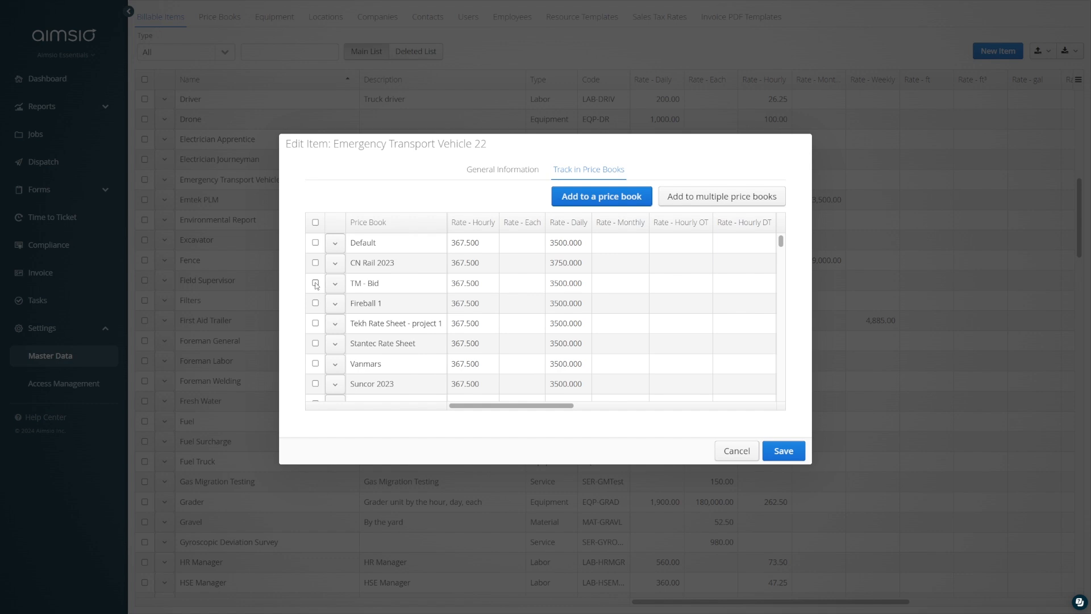
Open Emergency Transport Vehicle 22's rates for bulk editing in the TM - Bid, Fireball 1 and Tekh Rate Sheet - project 1 price books.
left_click(316, 282)
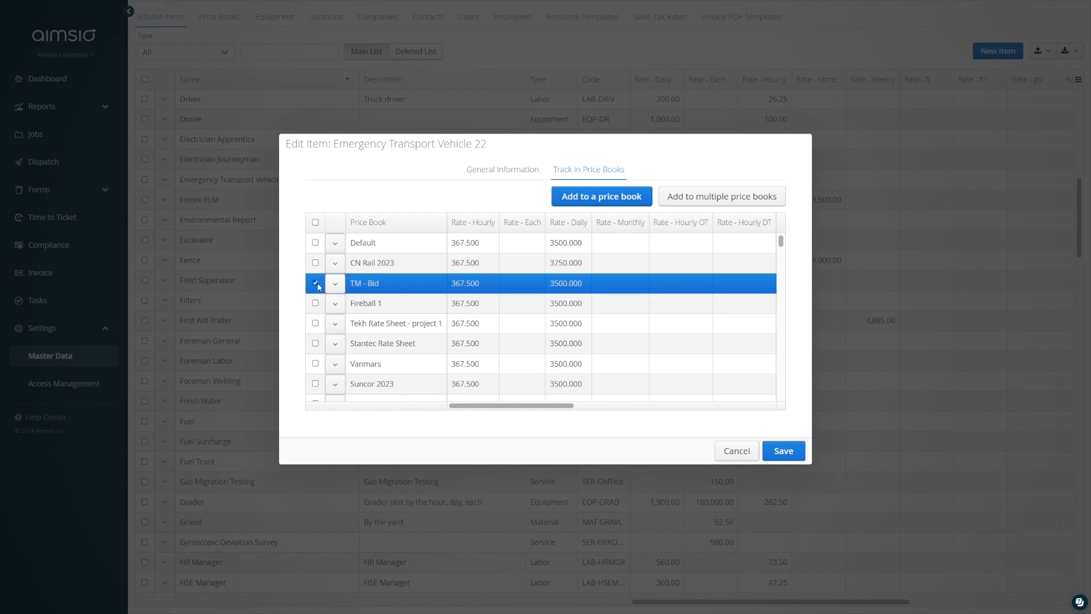
left_click(319, 303)
left_click(319, 322)
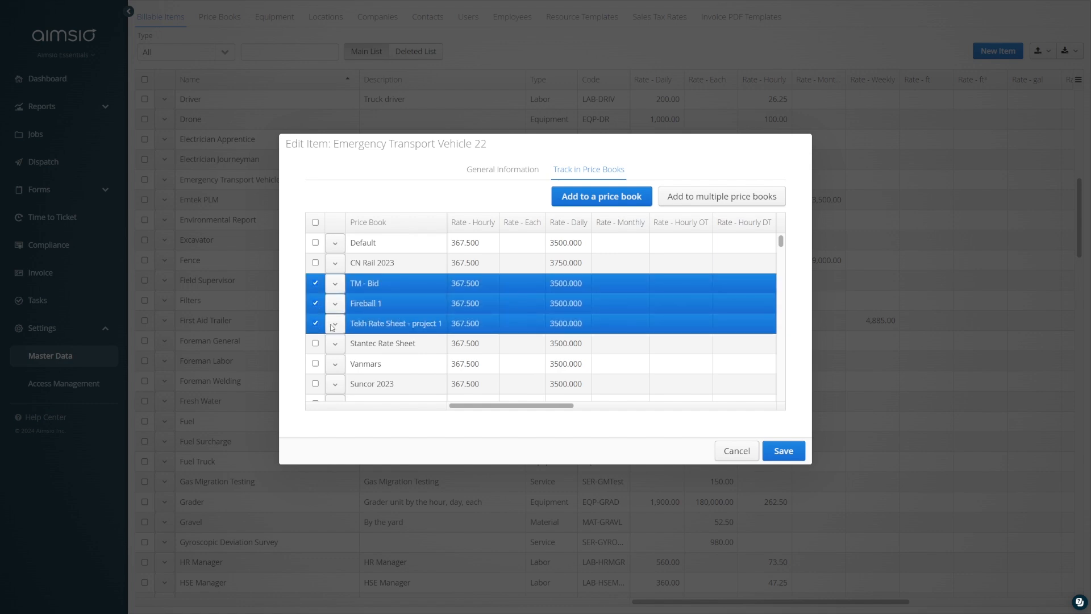
right_click(414, 302)
left_click(439, 314)
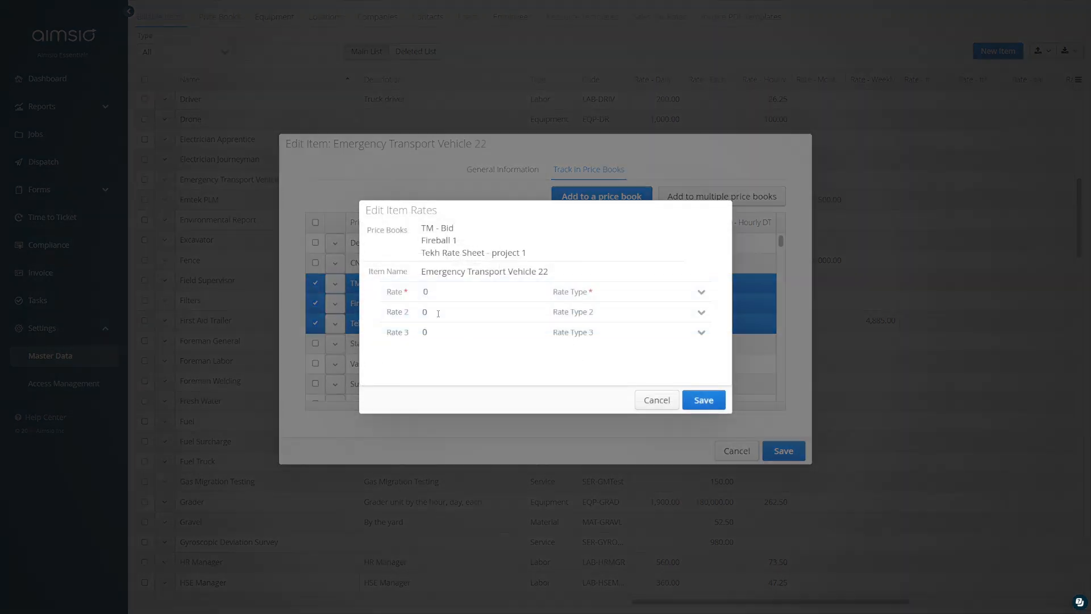
Enter a 450.0 hourly rate and a 3000 daily second rate for the three selected price books, and discard the edit.
left_click_drag(428, 291, 414, 292)
type("450.0")
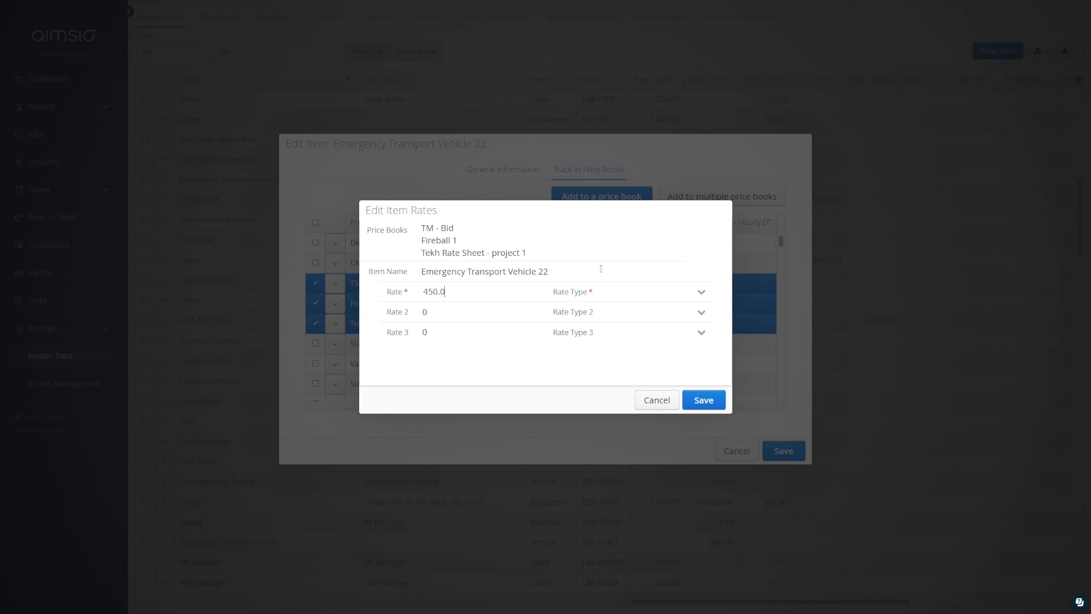
type("Hour")
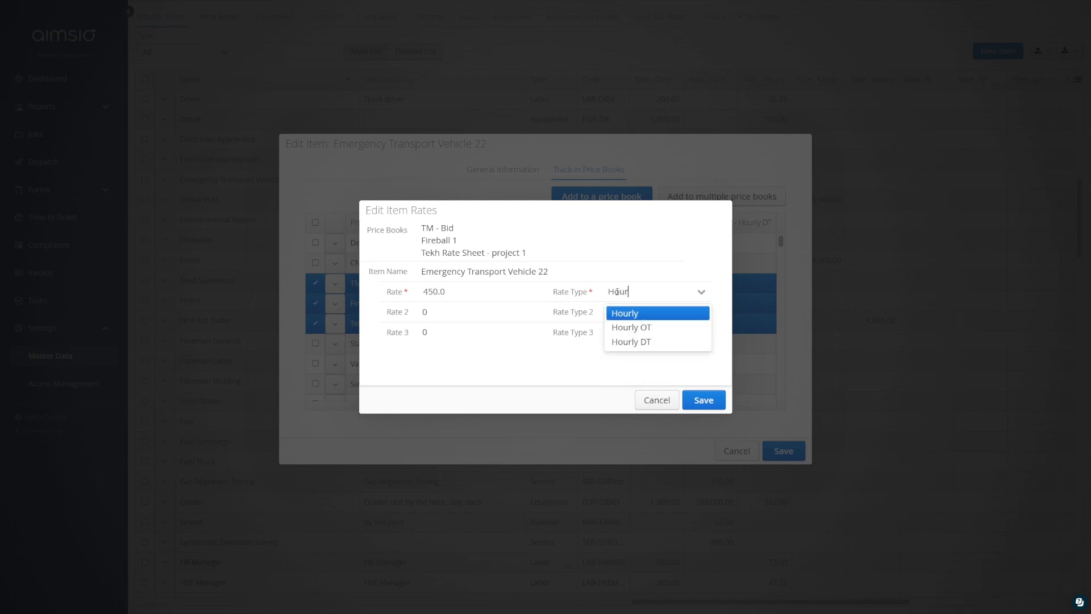
left_click(616, 314)
left_click_drag(439, 312, 398, 312)
type("3000")
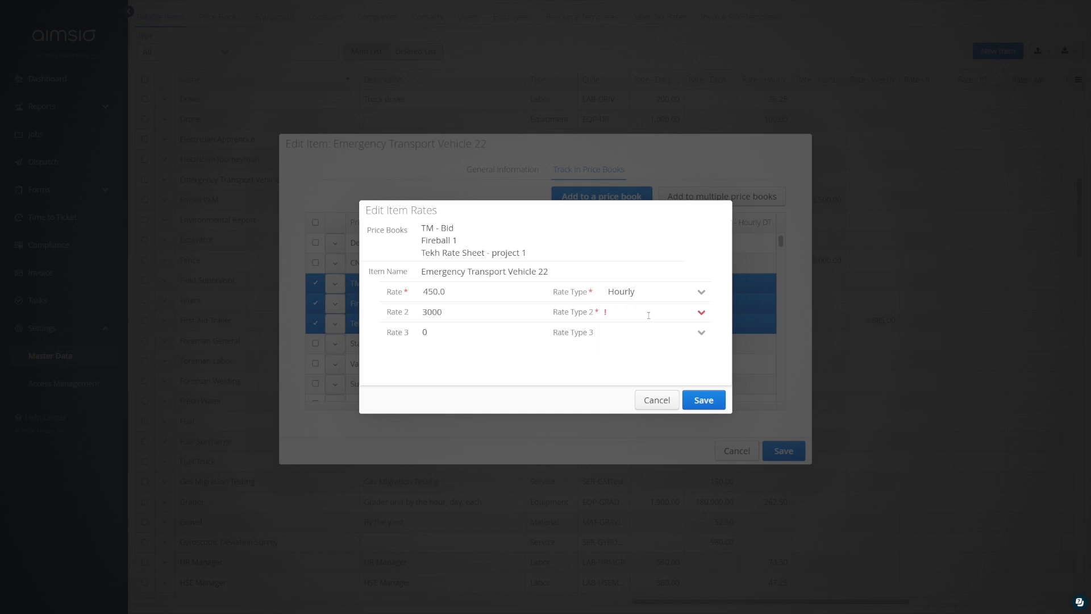
left_click(648, 315)
type("Dail")
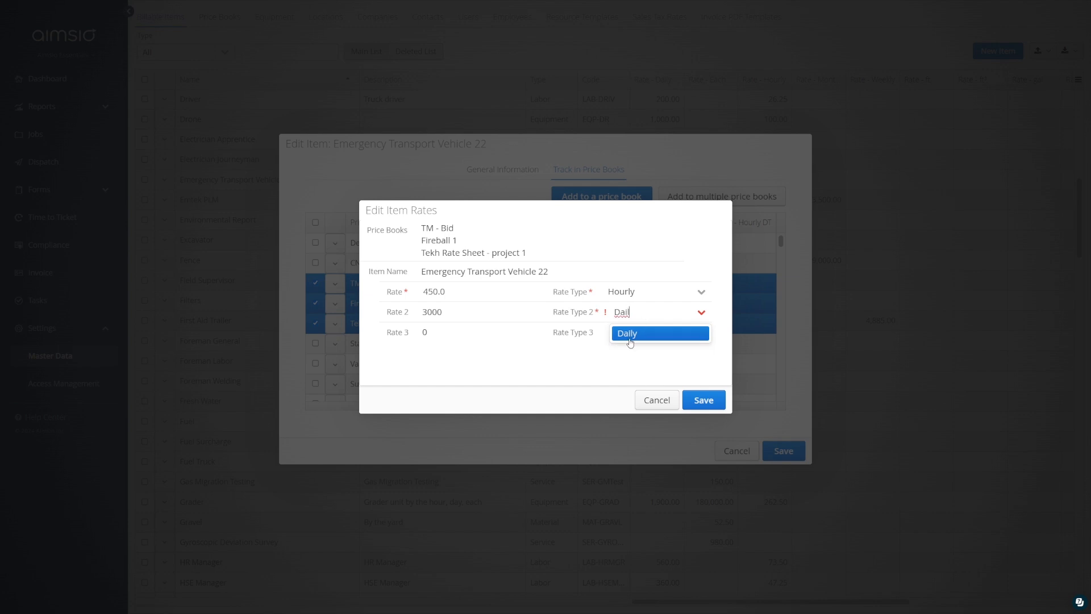
left_click(629, 335)
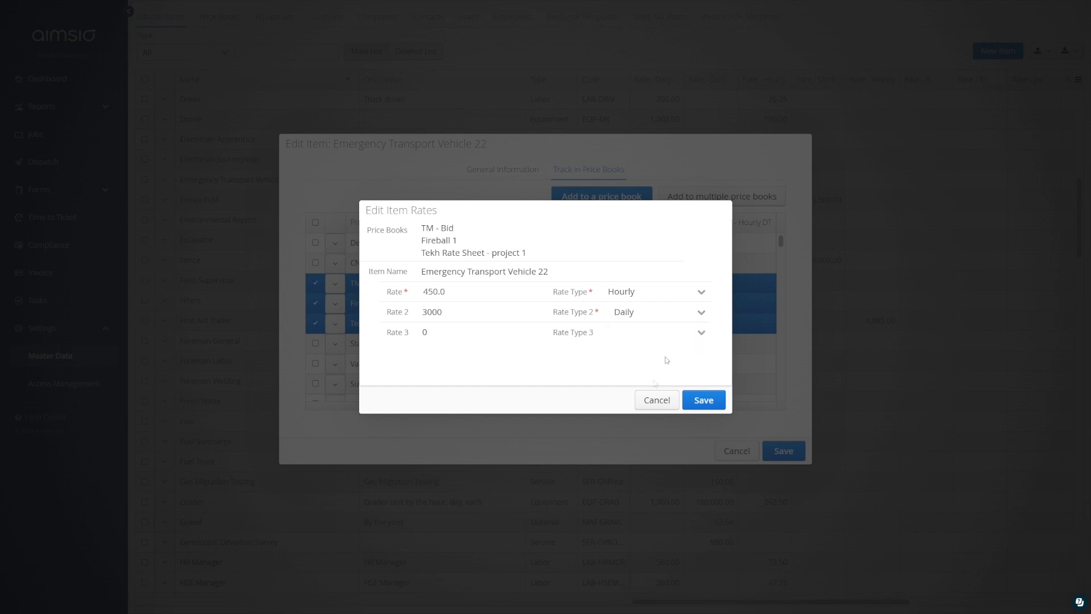
left_click(654, 401)
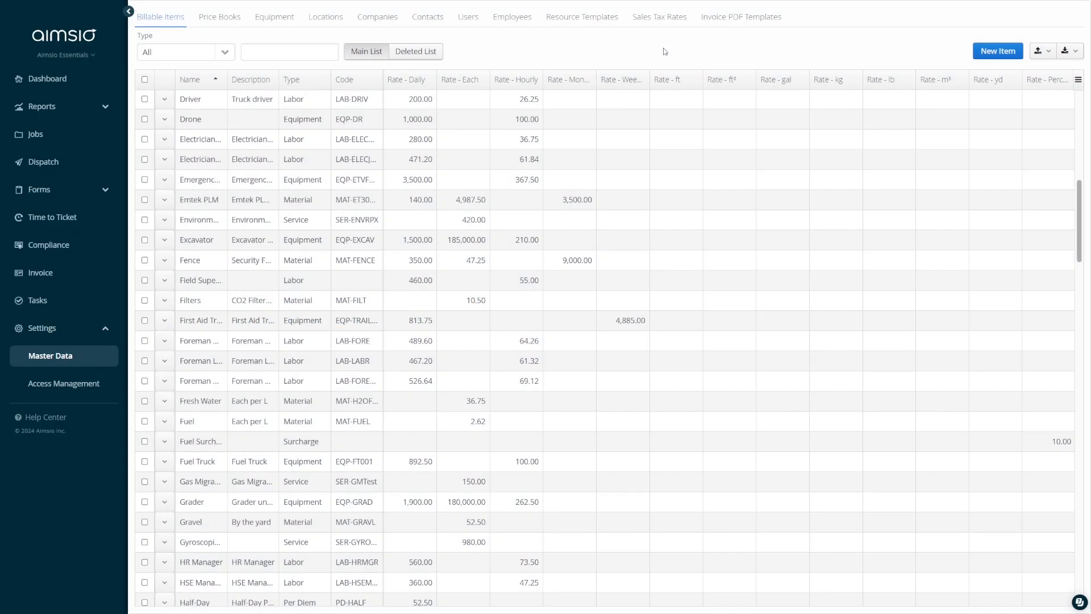
Export the billable items list.
left_click(1067, 54)
left_click(1064, 73)
Choose the billable items CSV file ending in 4-09-25 for the billable items import and upload it.
left_click(1043, 52)
left_click(1019, 87)
left_click(455, 318)
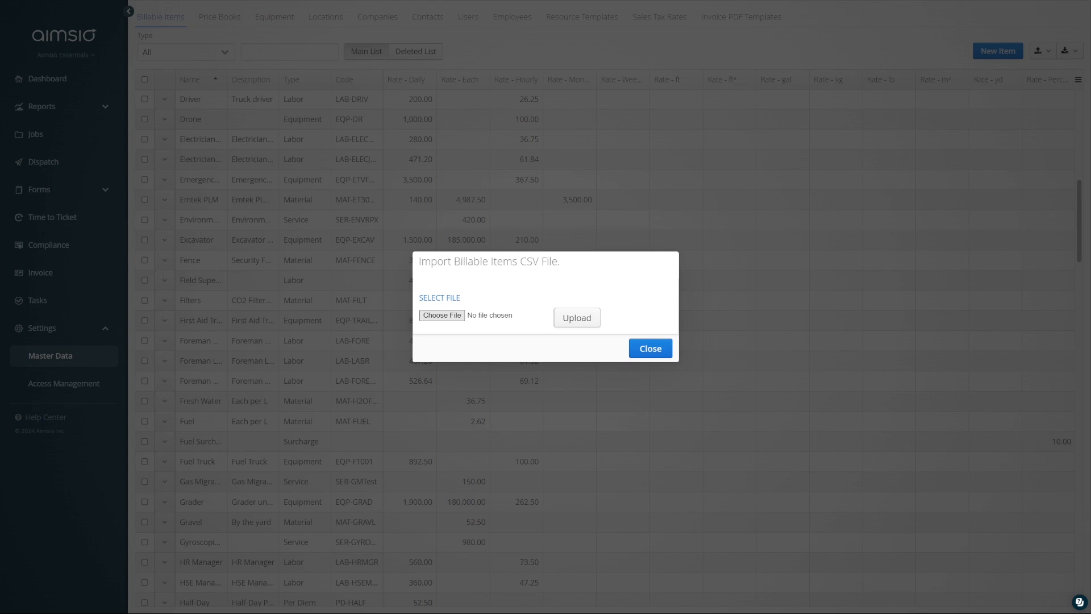
left_click(429, 300)
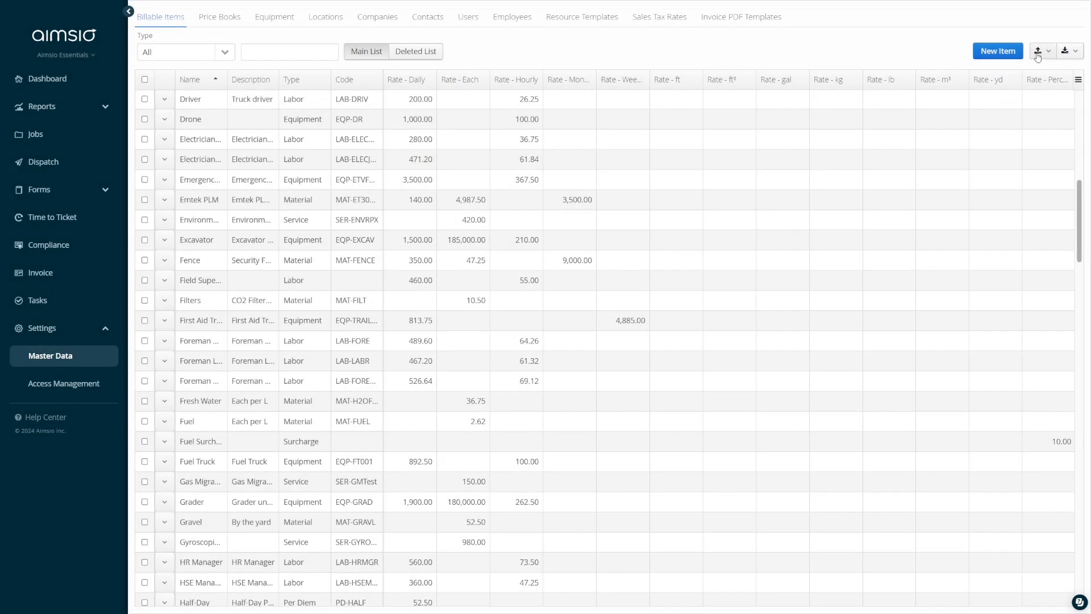
left_click(1037, 53)
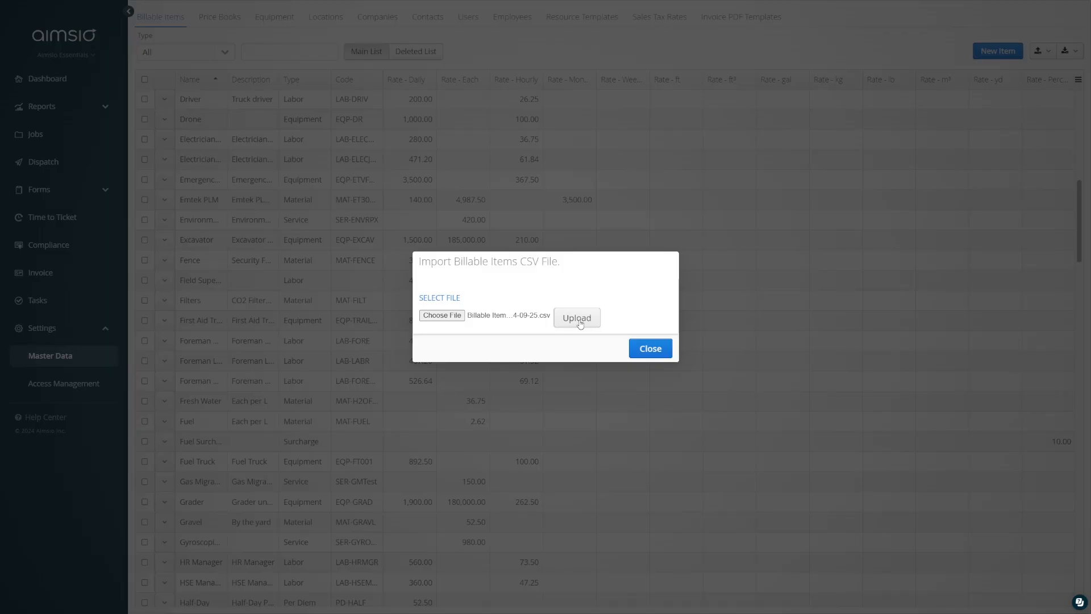
left_click(578, 319)
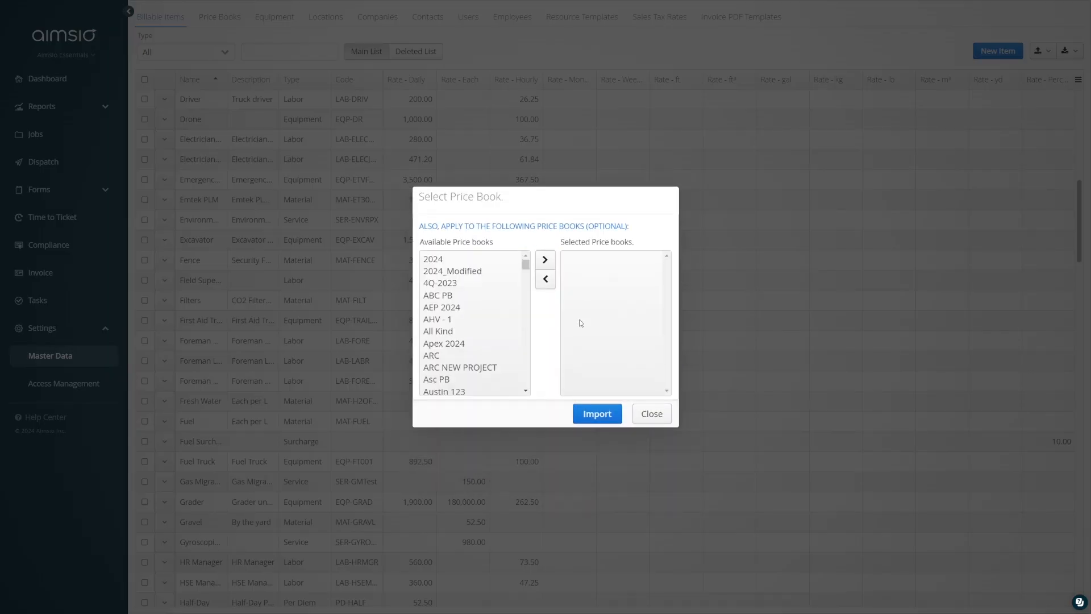
Add the 2024, ARC NEW PROJECT and Austin 123 price books to those the import also applies to.
left_click(481, 261)
left_click(544, 263)
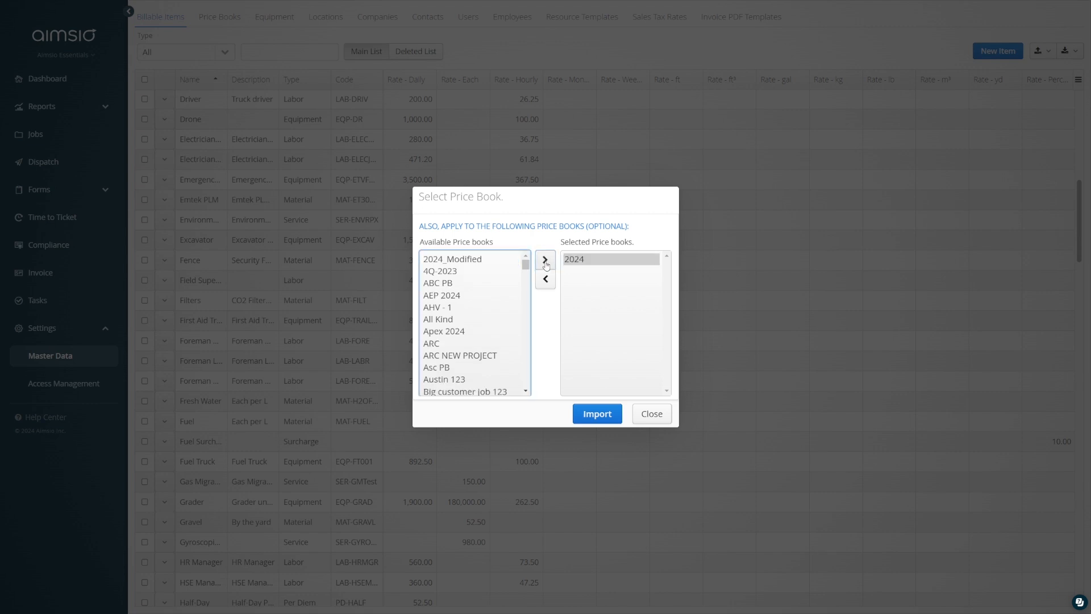
left_click(463, 355)
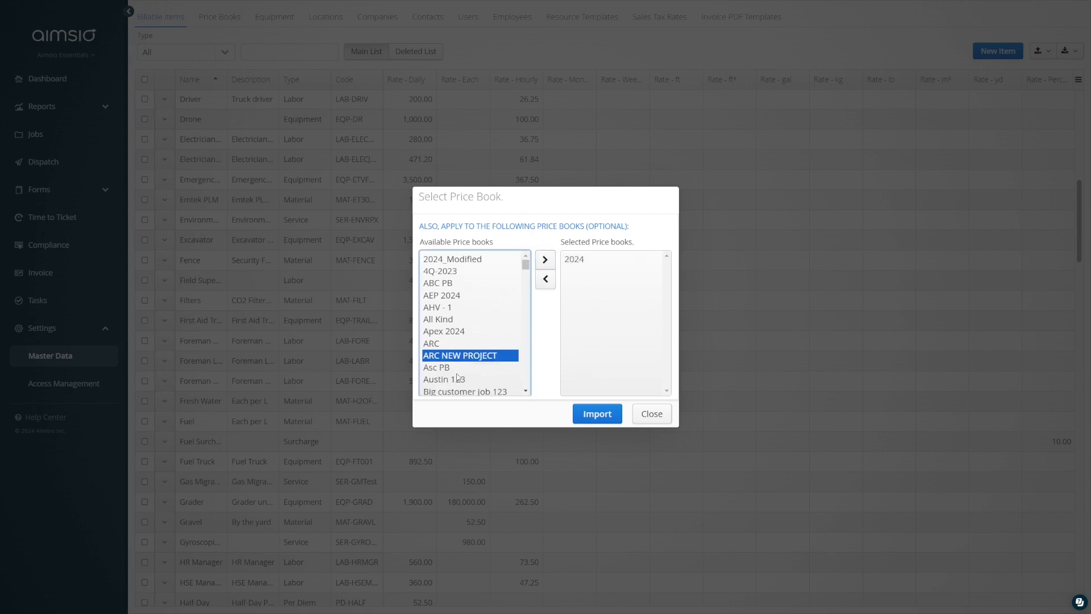
left_click(458, 379, "ctrl")
left_click(546, 261)
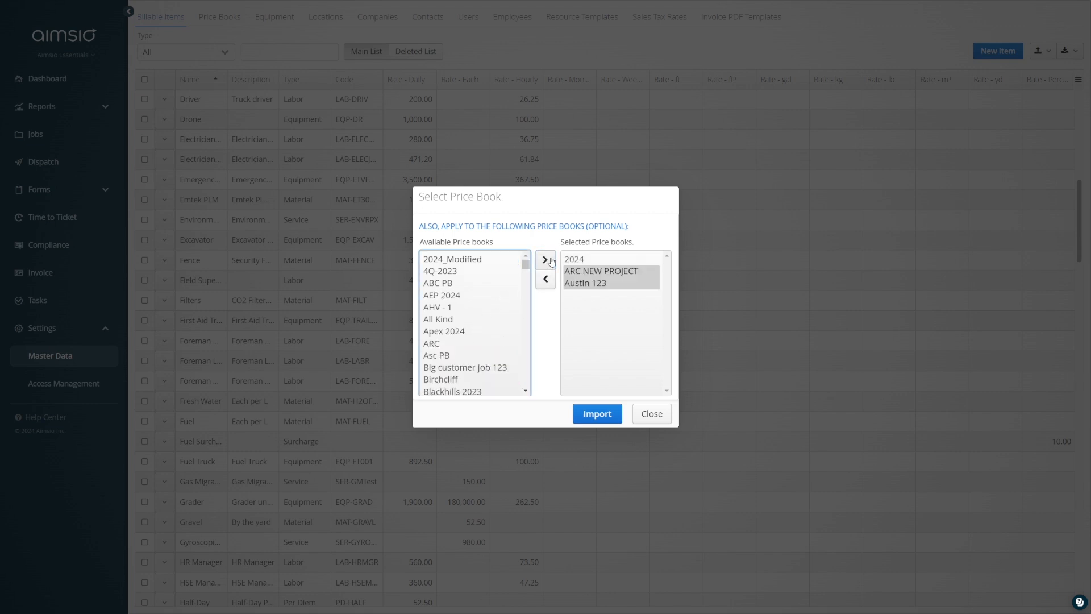